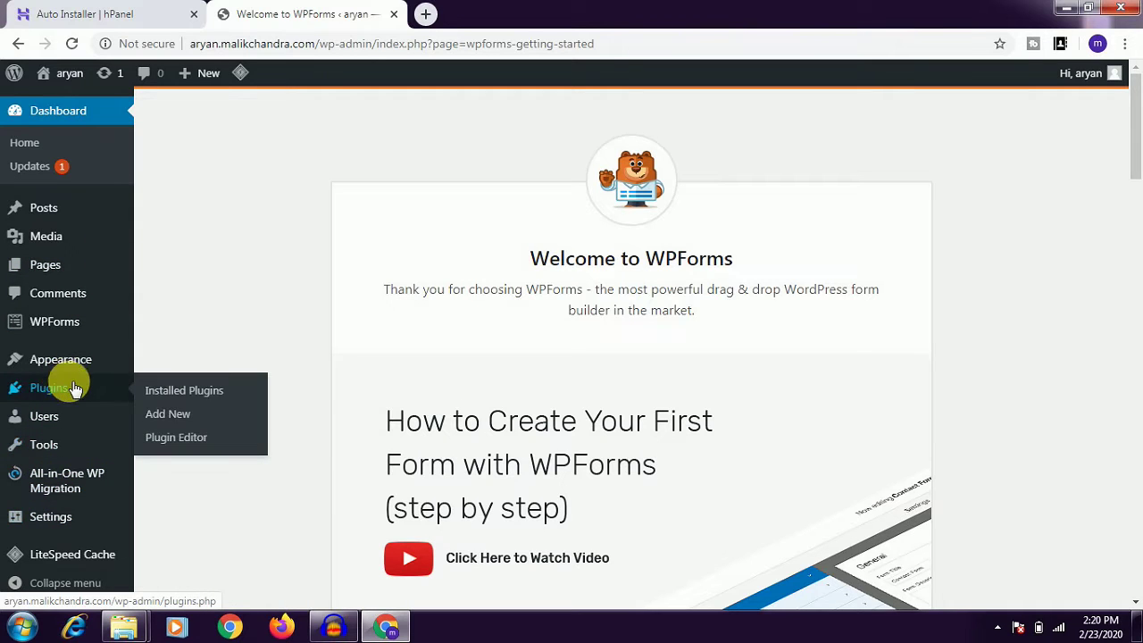
- Search for "WooCommerce" among the plugins available to add to the site
mouse_move(85, 362)
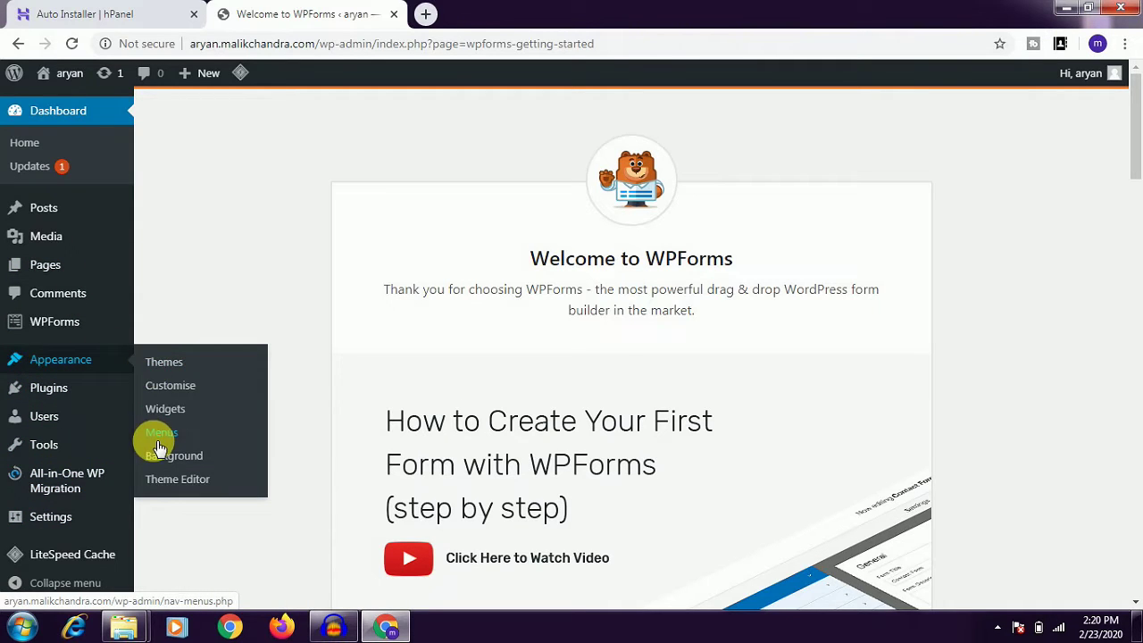
mouse_move(76, 394)
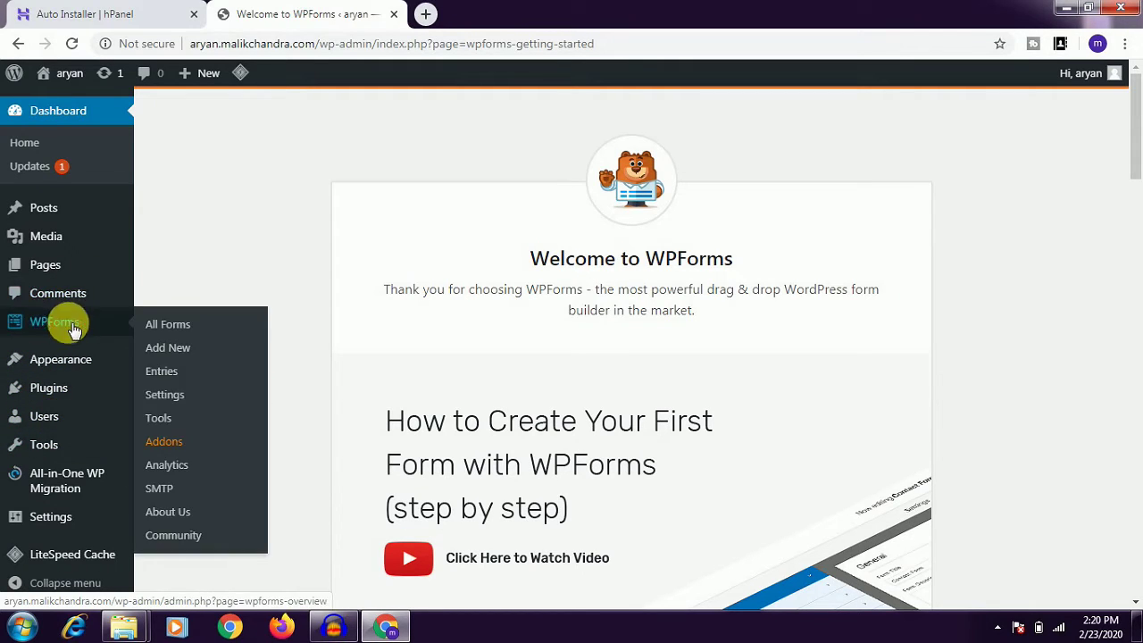
mouse_move(66, 207)
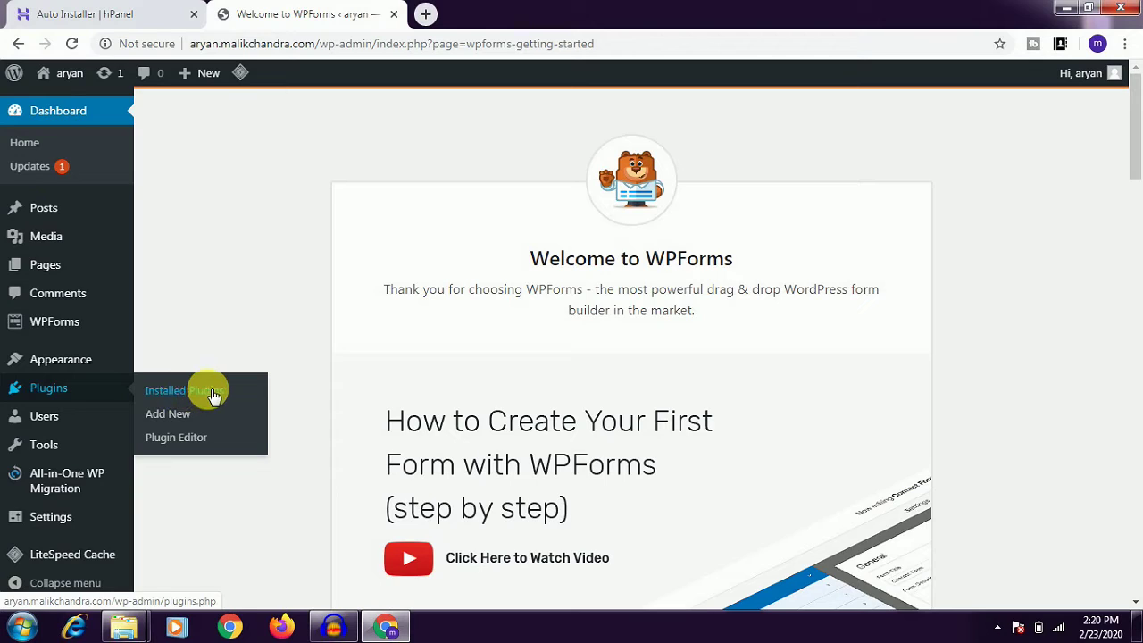
left_click(167, 422)
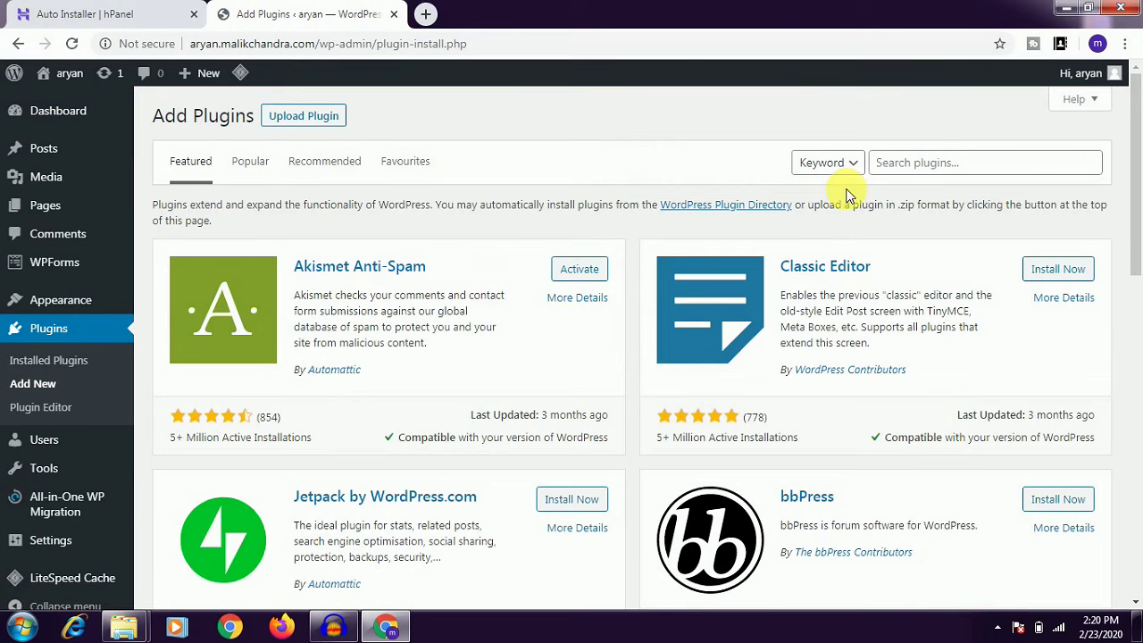
left_click(931, 162)
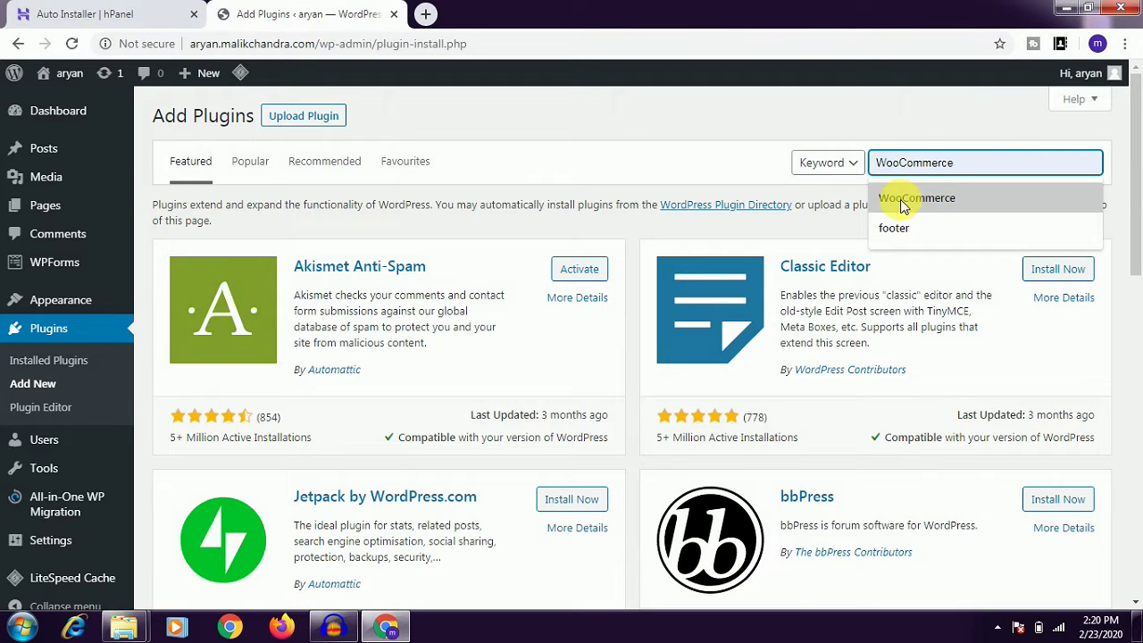
type("w")
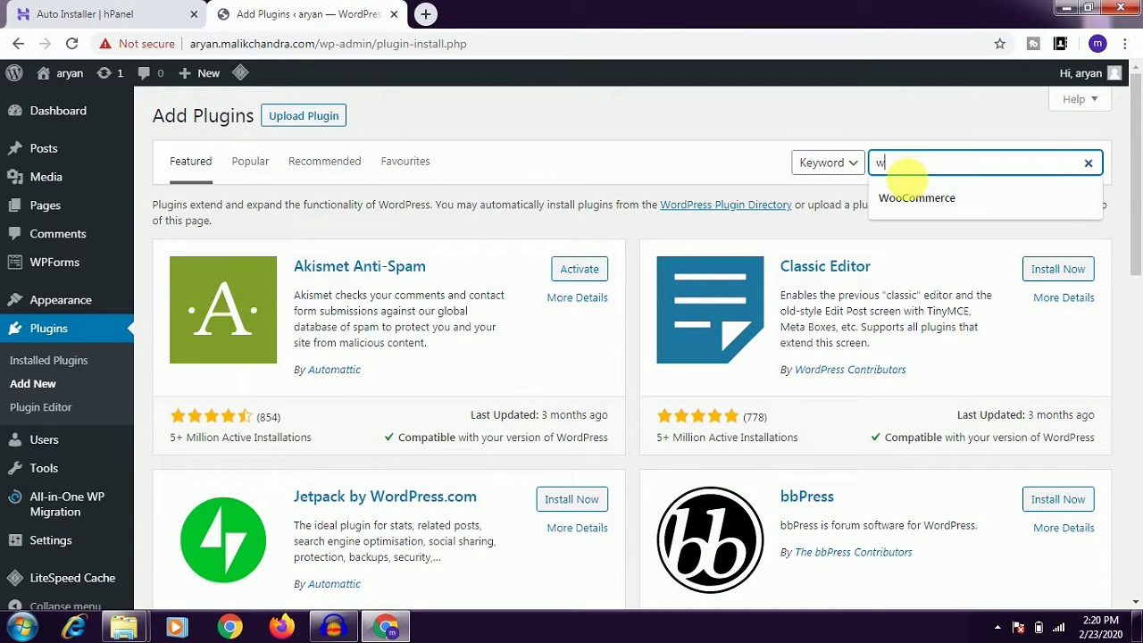
left_click(911, 197)
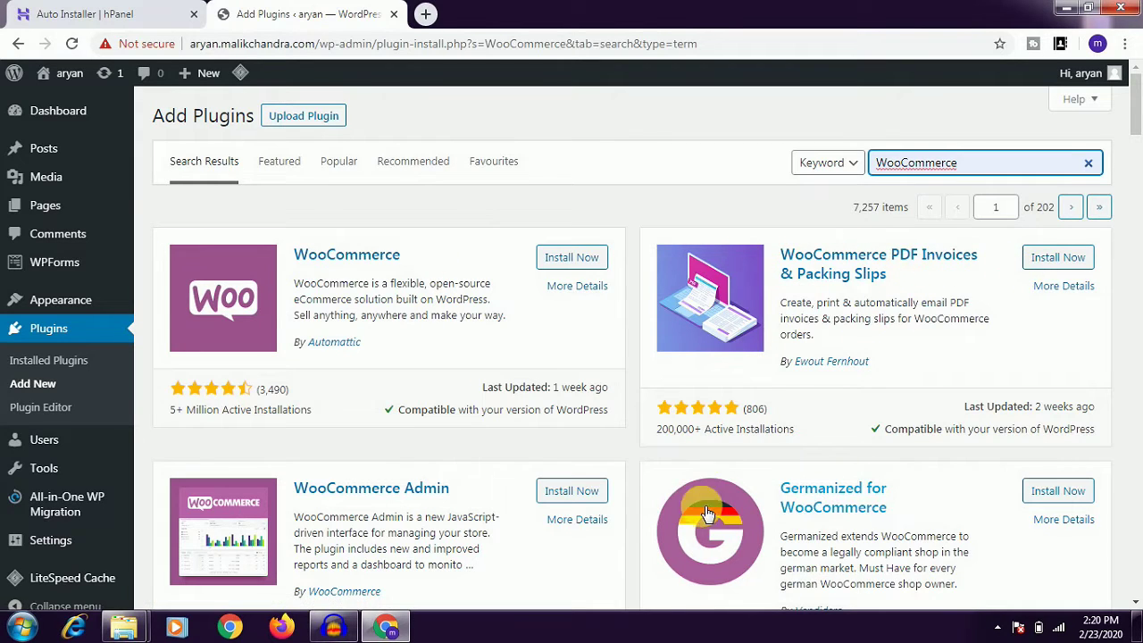
- Install and activate the WooCommerce plugin by Automattic
mouse_move(1134, 127)
left_mouse_down()
mouse_move(1135, 192)
mouse_move(1136, 107)
left_mouse_up()
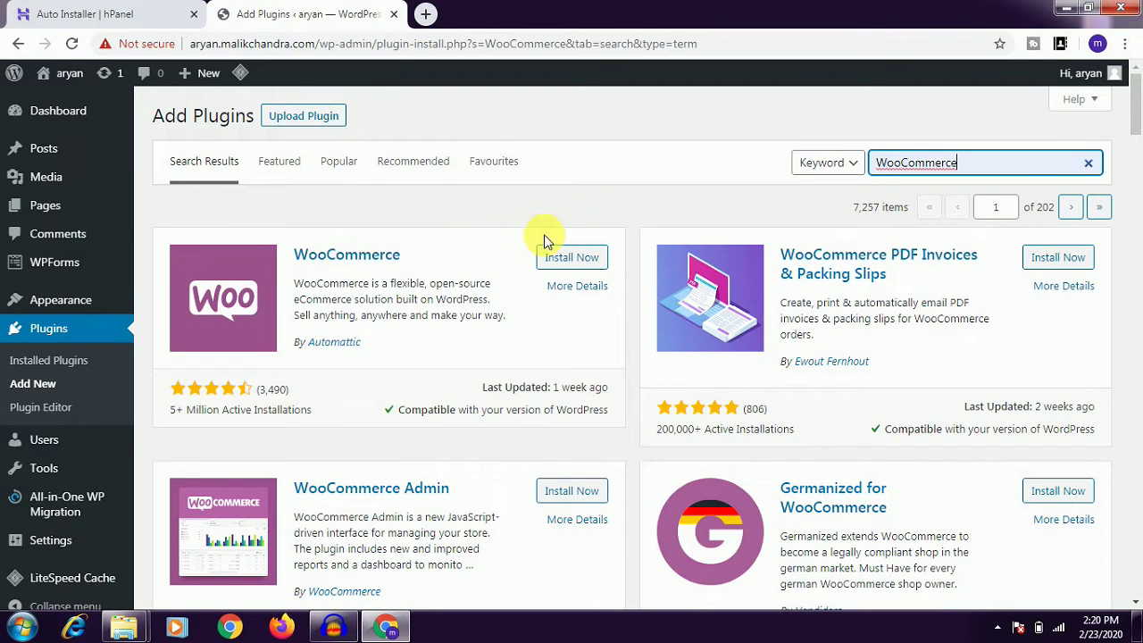
left_click(560, 259)
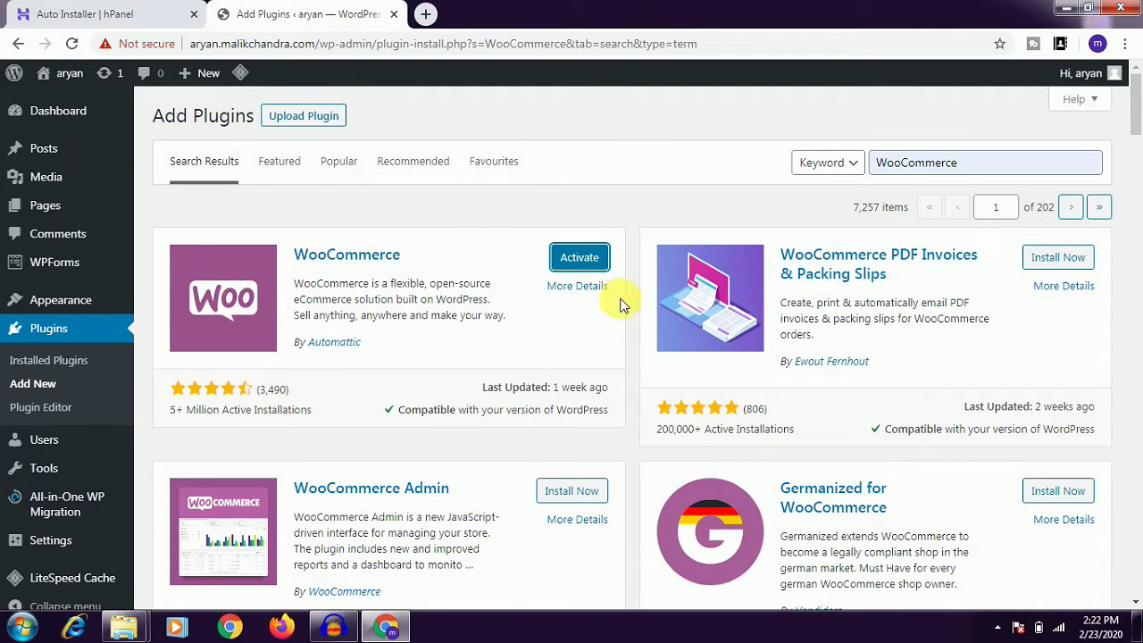
left_click(579, 261)
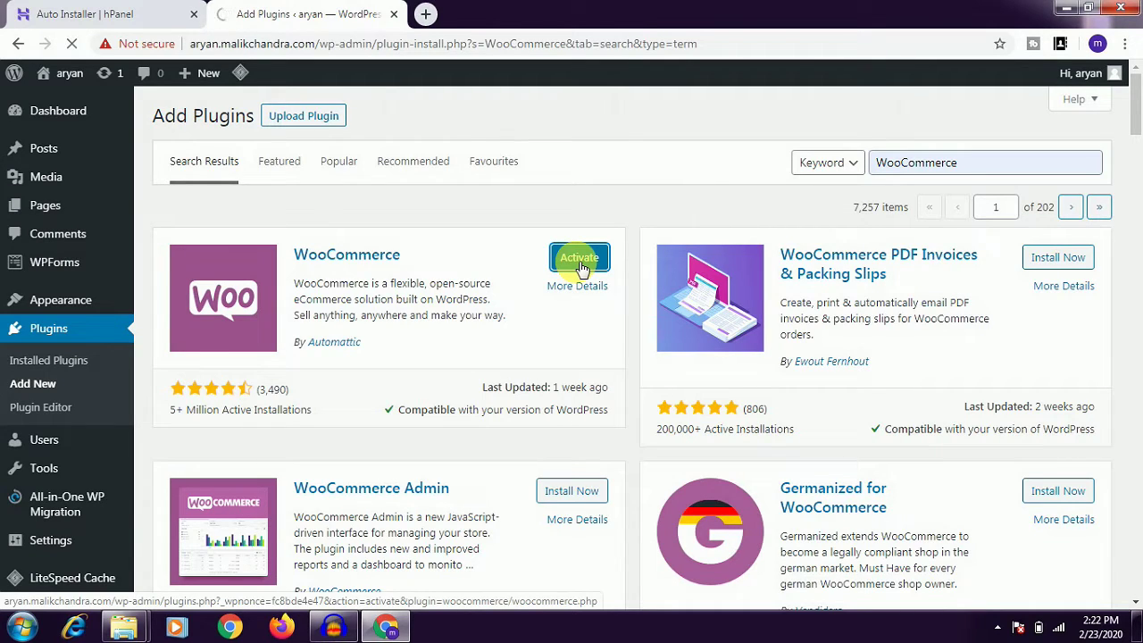
left_click(580, 265)
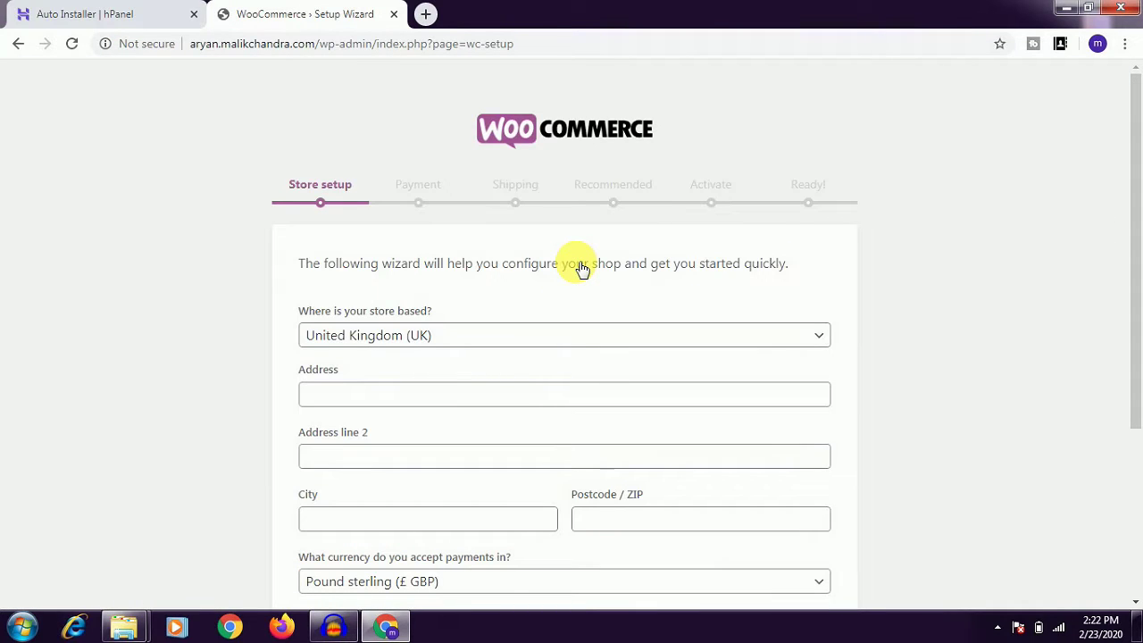
- Set the store's base country to India in the store setup
left_click_drag(1138, 183, 1137, 232)
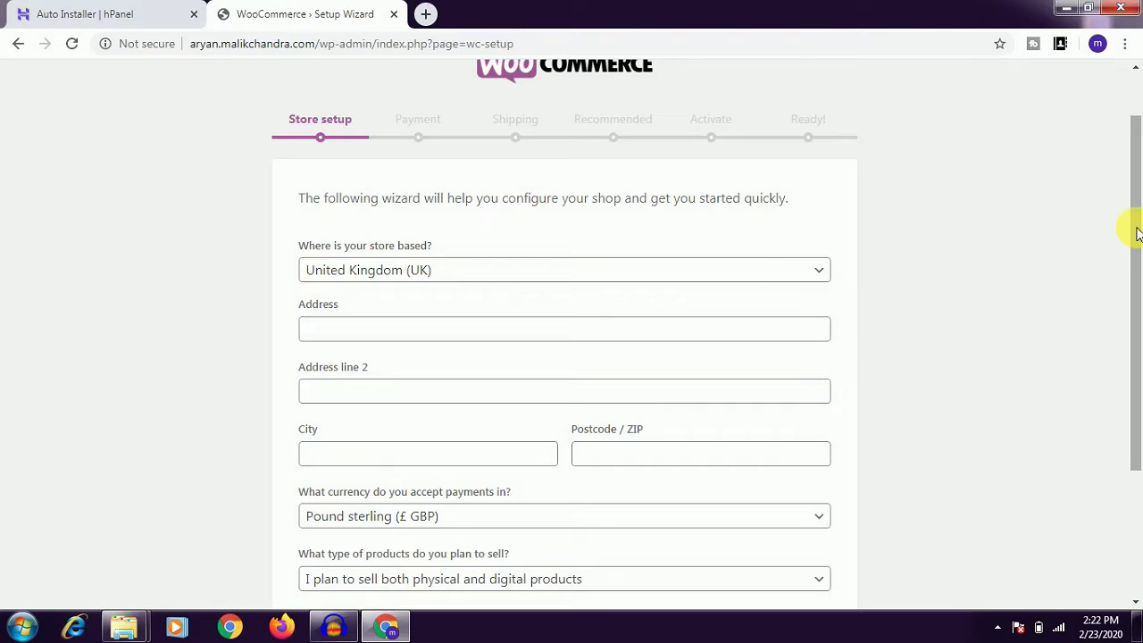
left_click(748, 275)
type("indi")
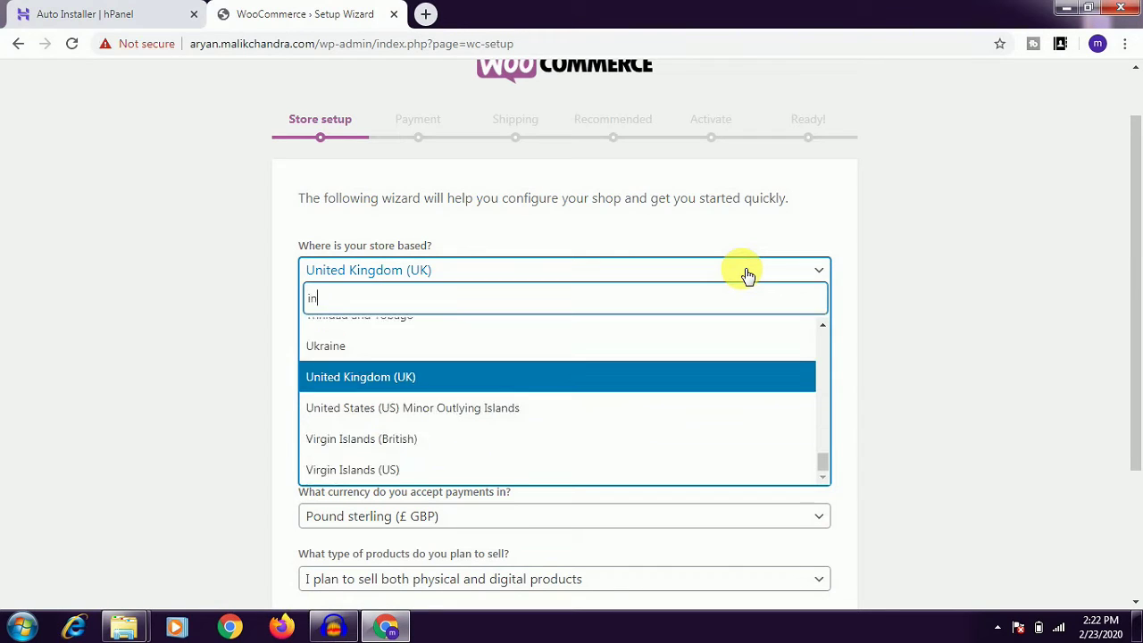
left_click(600, 366)
- Fill in the store's street address, second address line and city
left_click(435, 335)
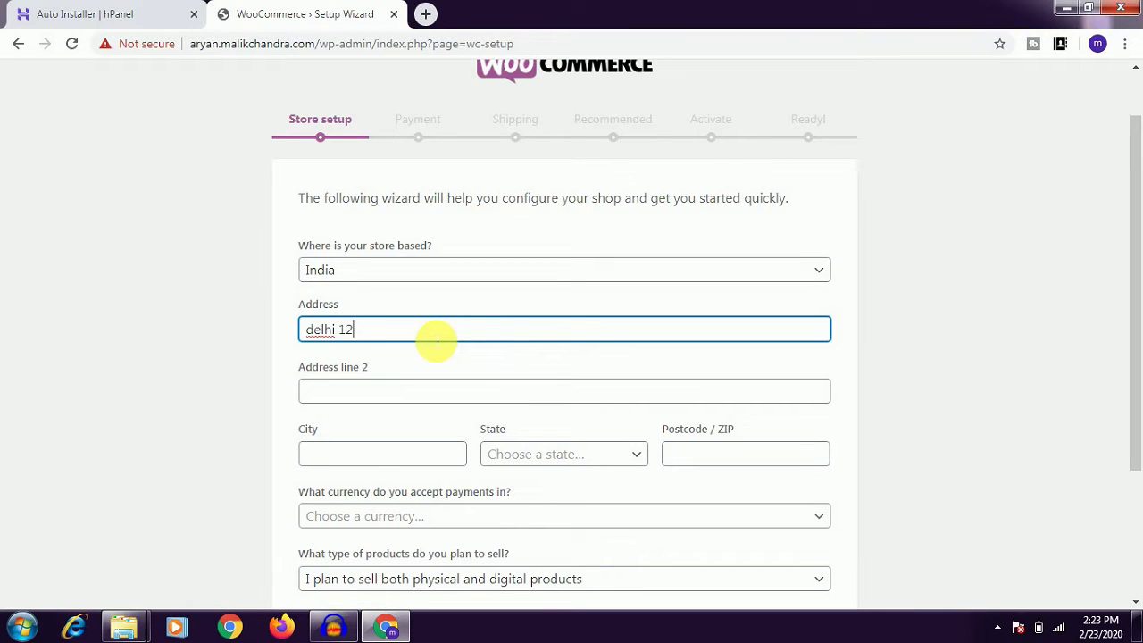
type("delhi 124")
left_click(388, 404)
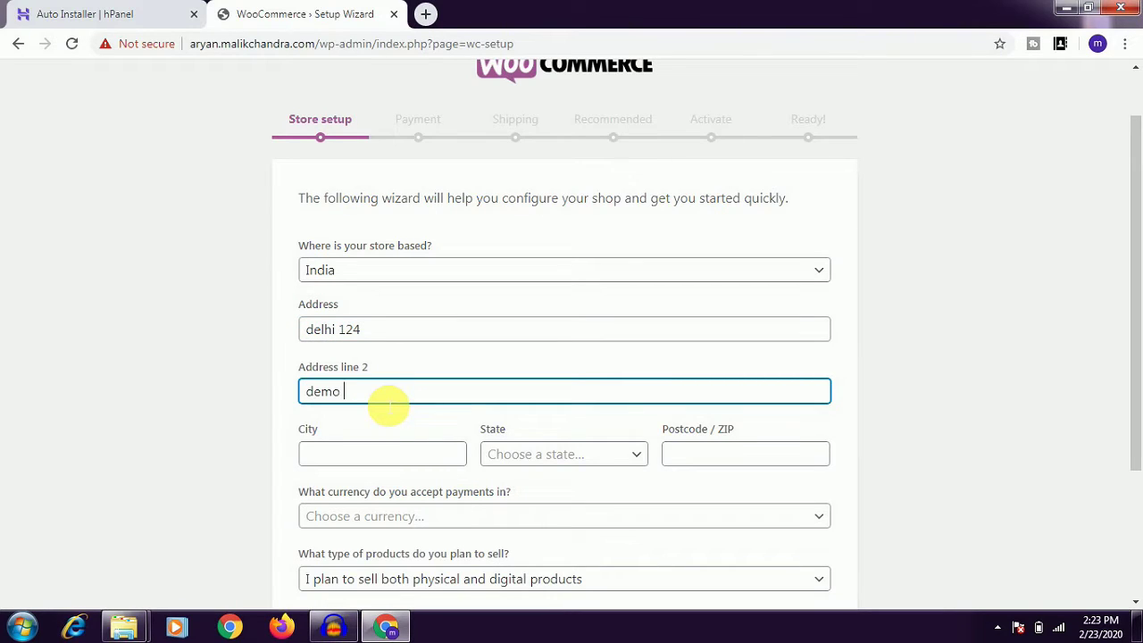
left_click(380, 455)
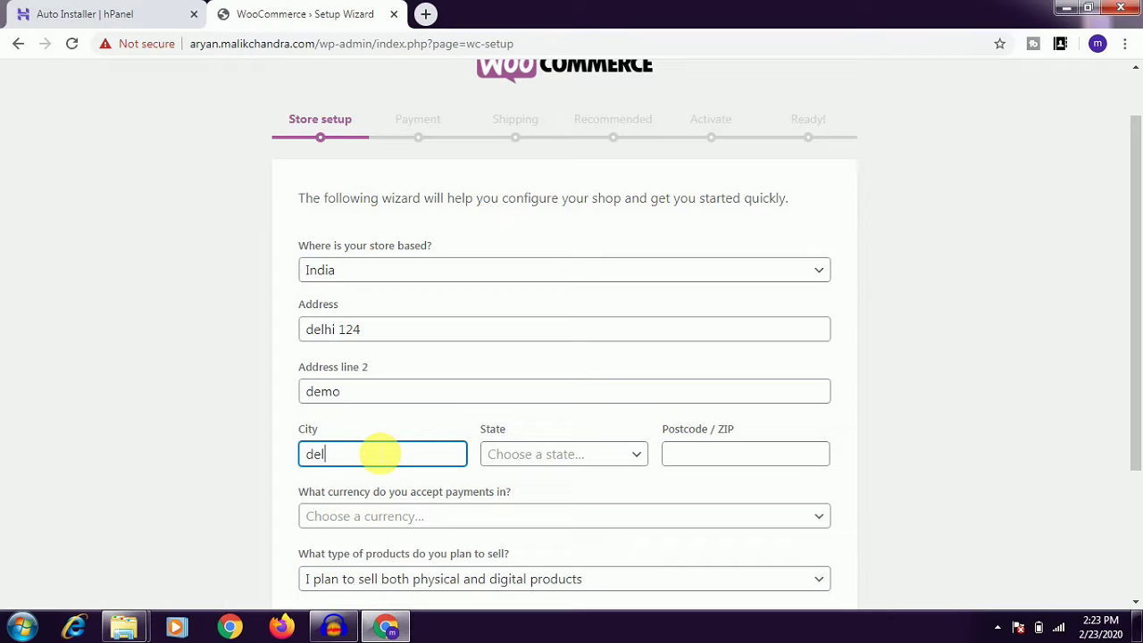
- Choose the store's state and enter its postcode
left_click(505, 457)
type("de")
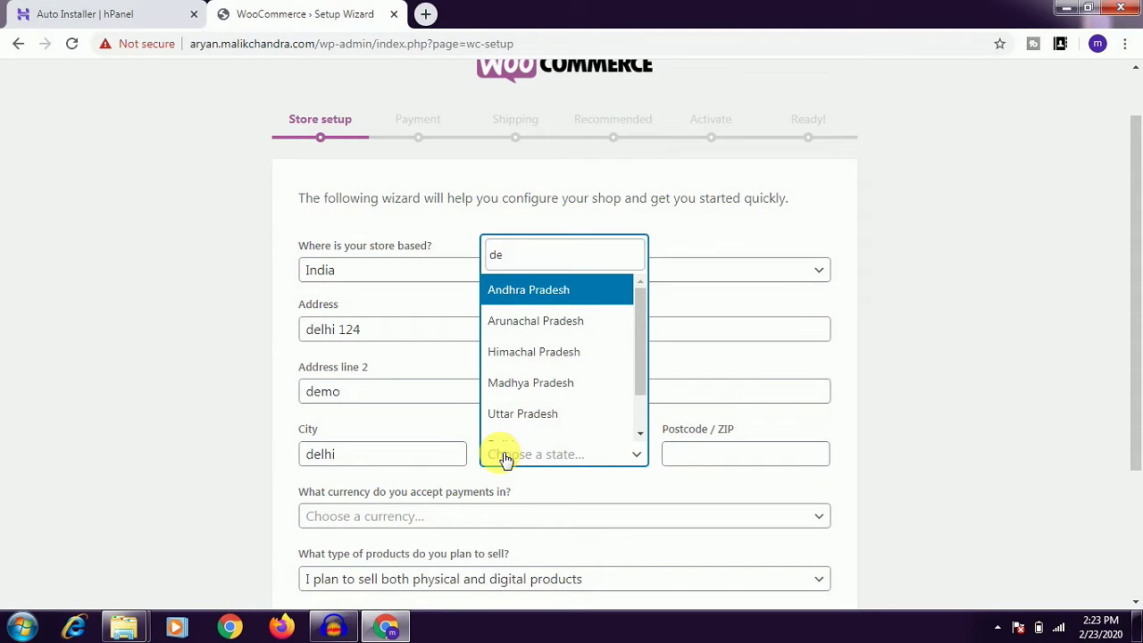
type("l")
left_click(538, 434)
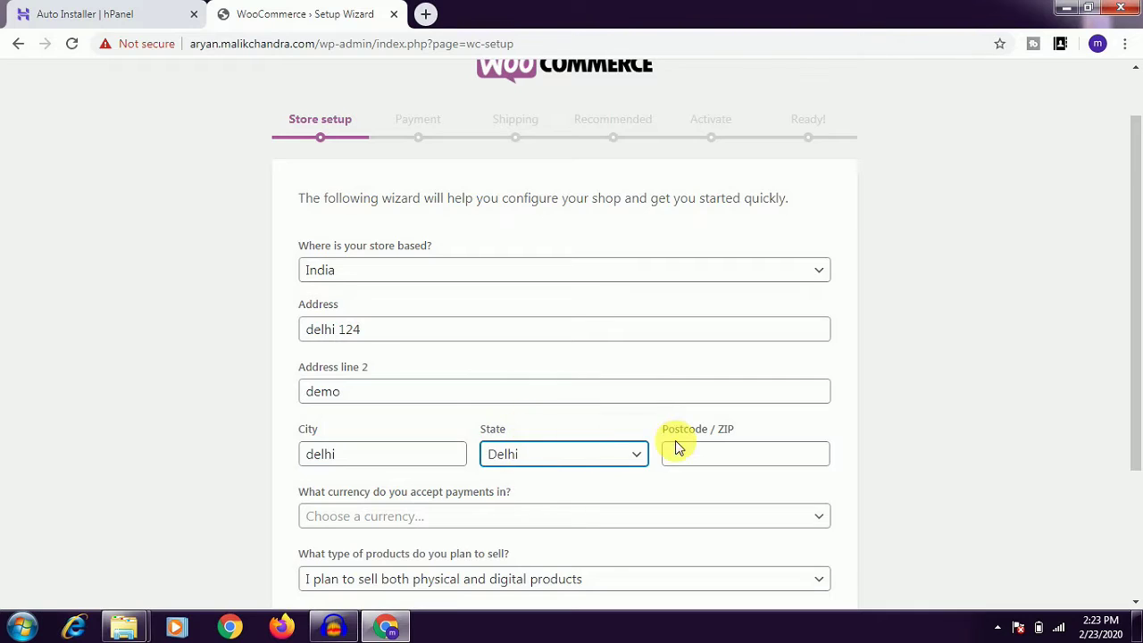
left_click(701, 458)
type("110001")
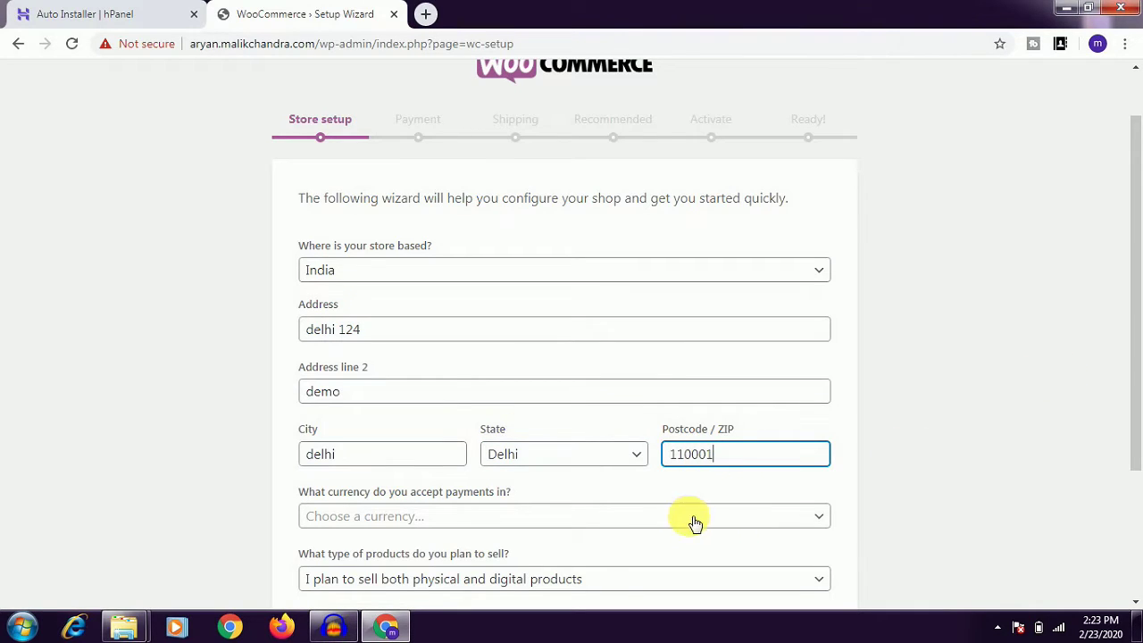
- Set the currency the store accepts payments in to Indian rupee (INR)
left_click(652, 519)
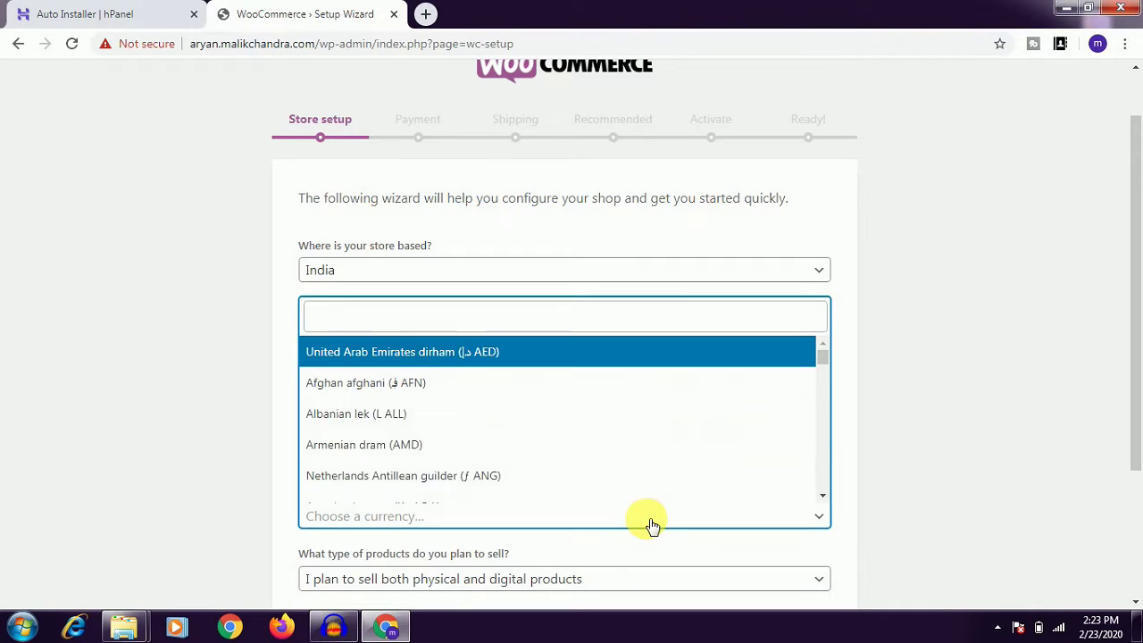
left_click(191, 503)
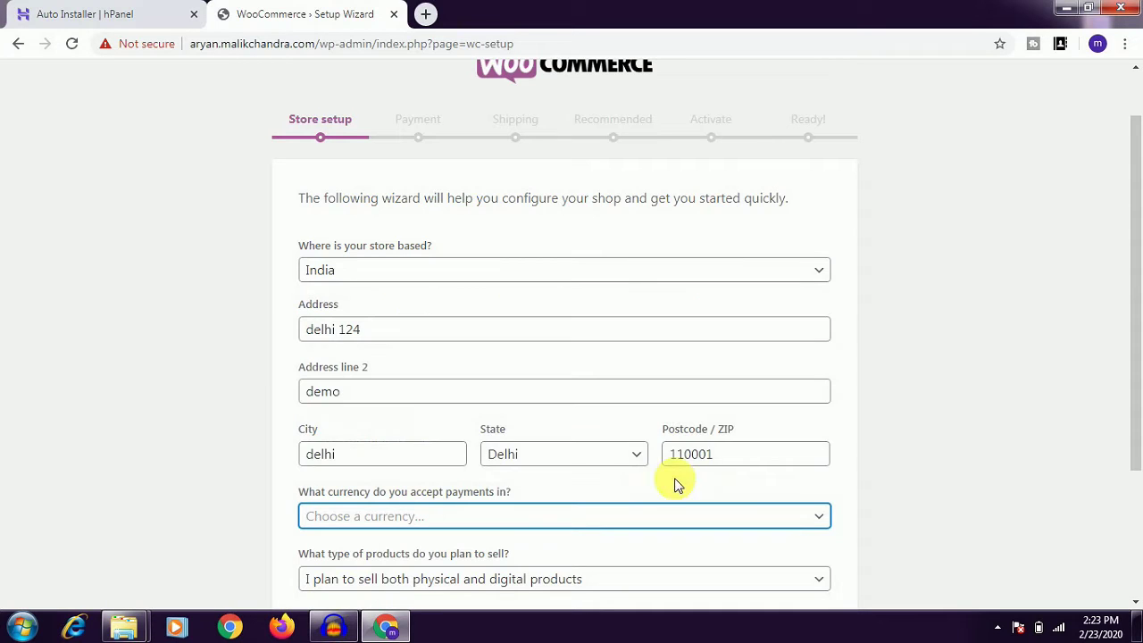
scroll(1134, 329, "down", 1)
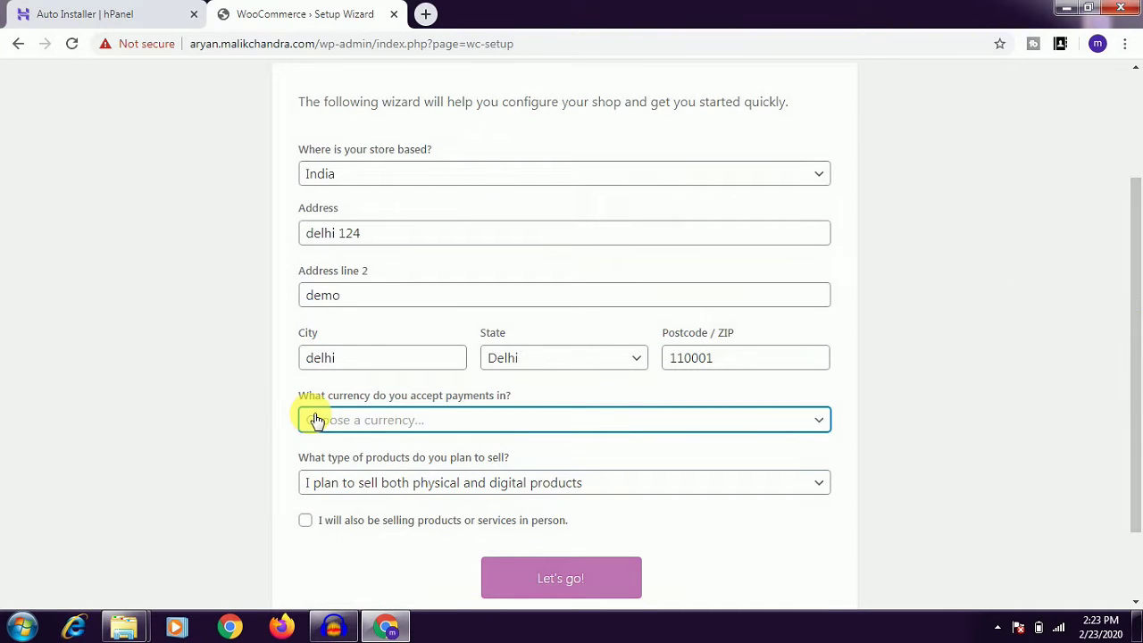
left_click(409, 427)
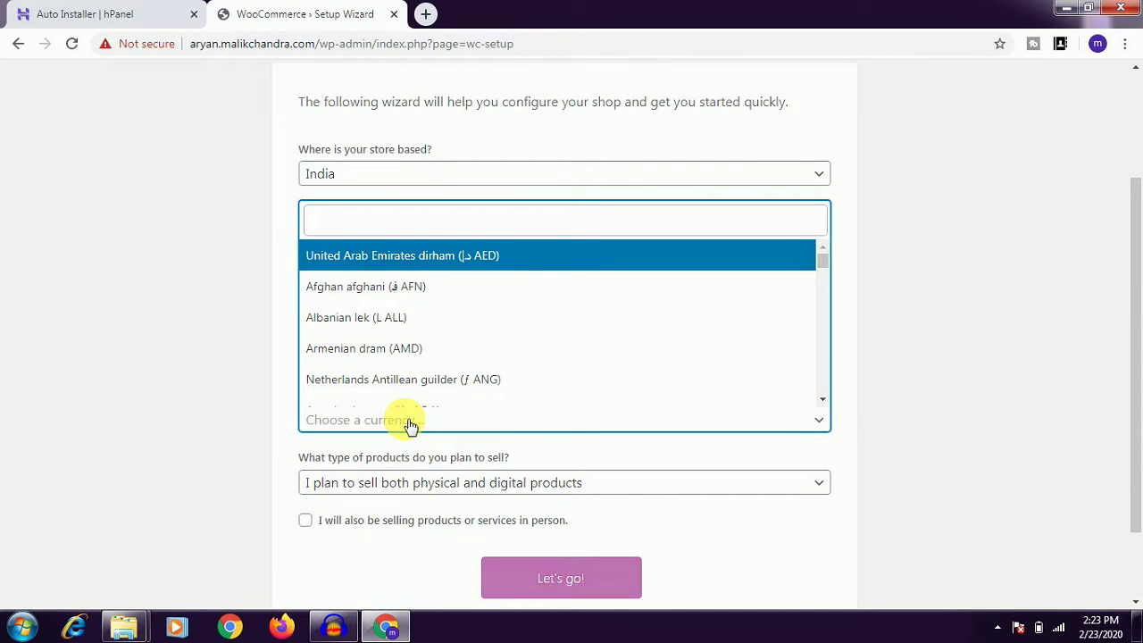
left_click(410, 427)
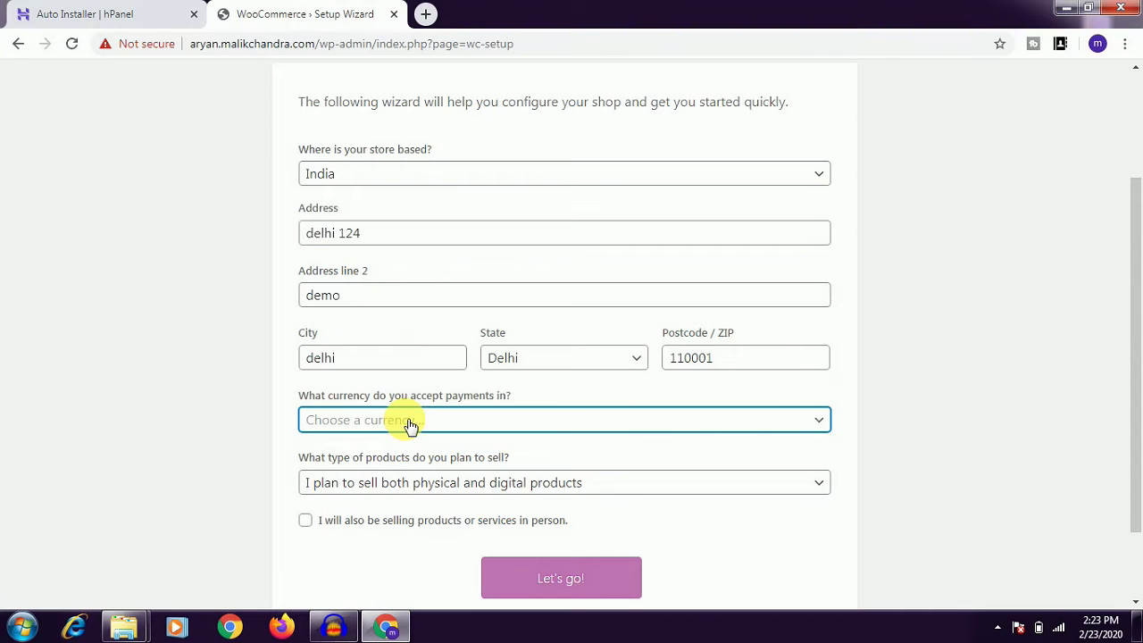
left_click(410, 427)
type("inr")
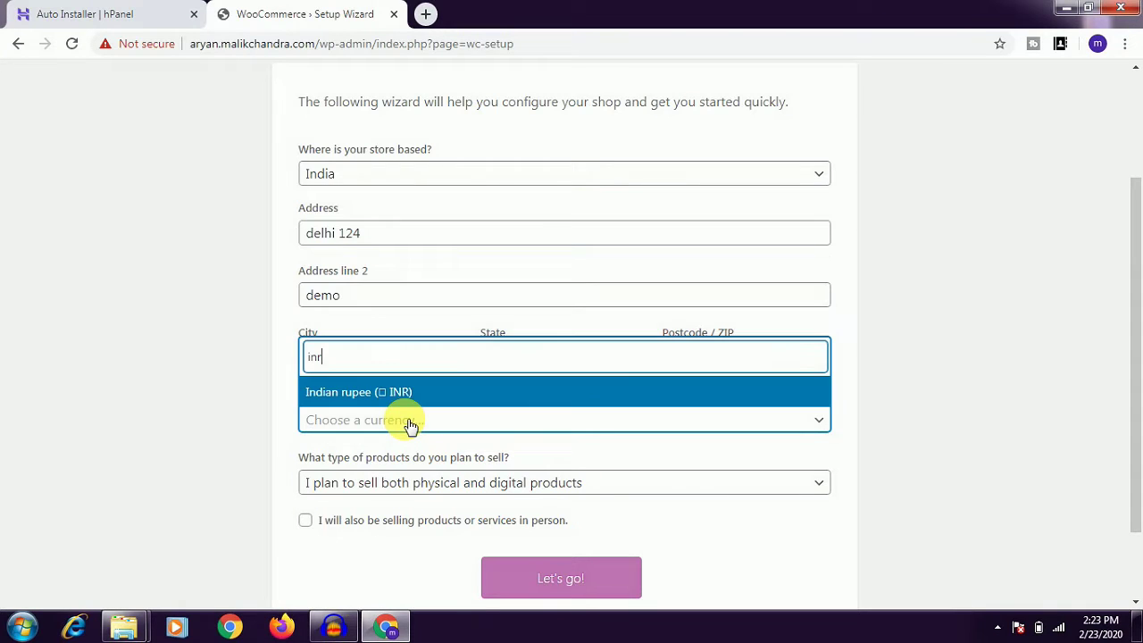
left_click(380, 399)
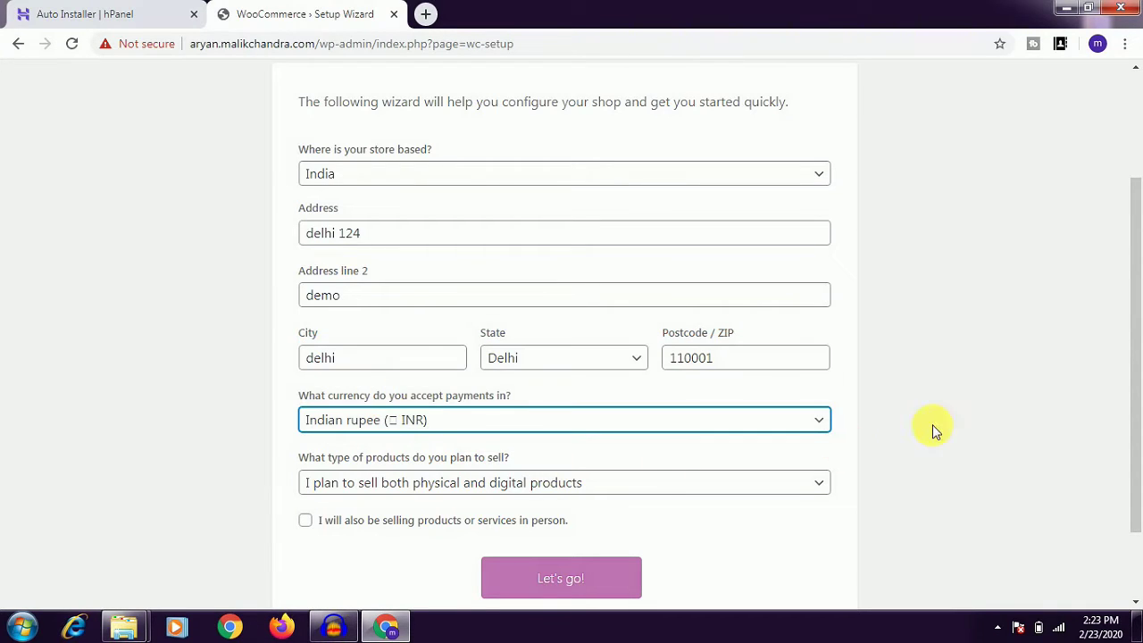
- Submit the store setup details and continue to the payment stage with usage tracking left disabled
scroll(1135, 366, "down", 1)
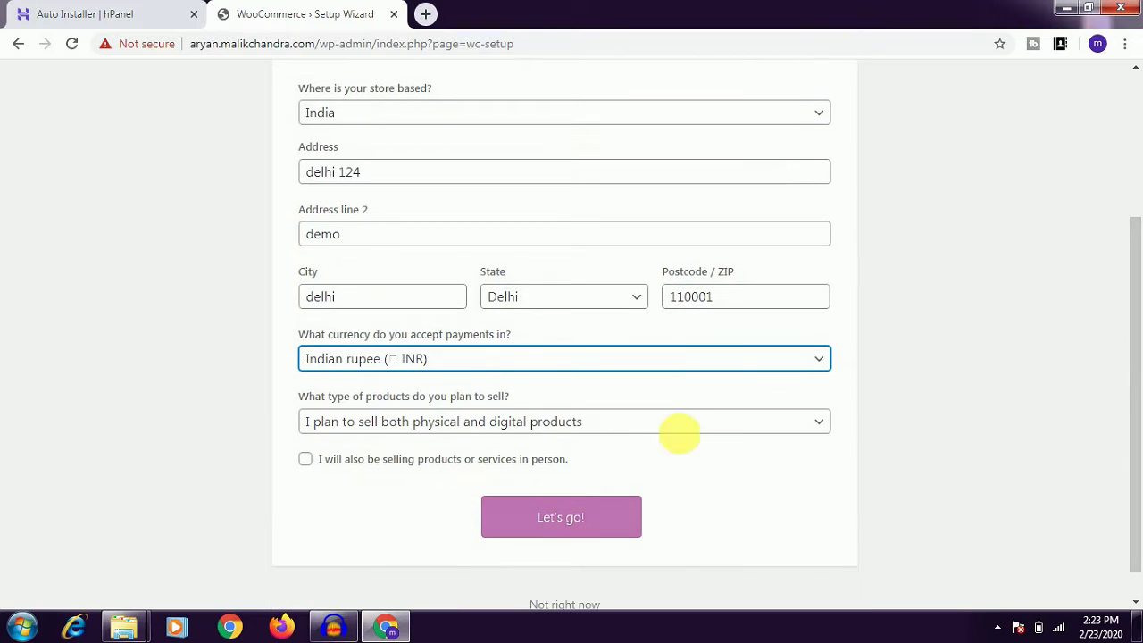
left_click(576, 530)
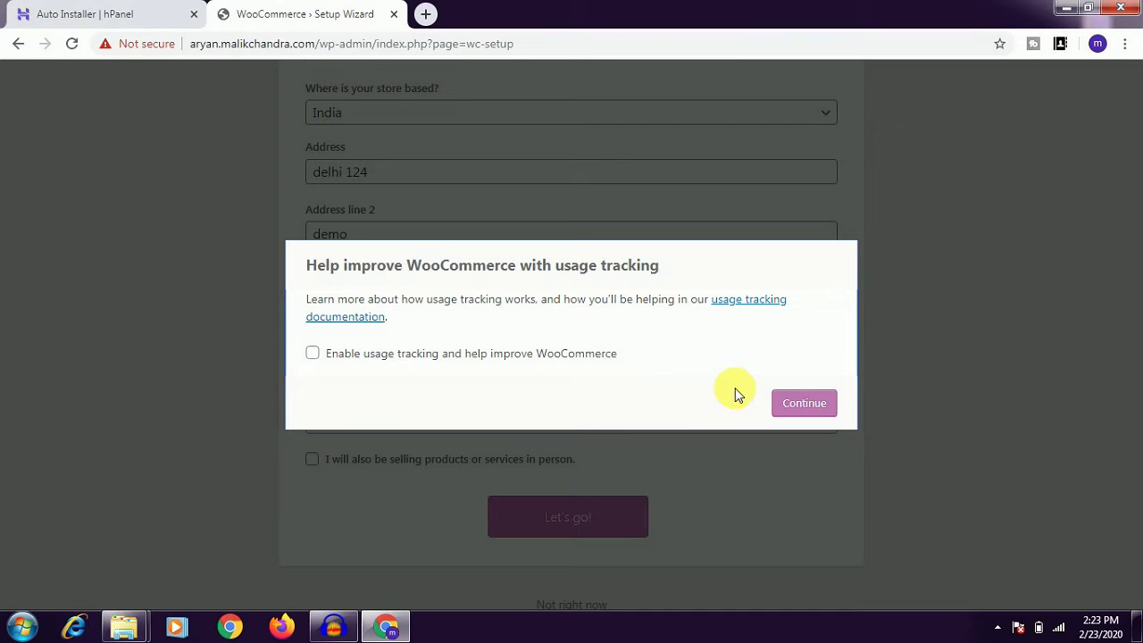
left_click(803, 404)
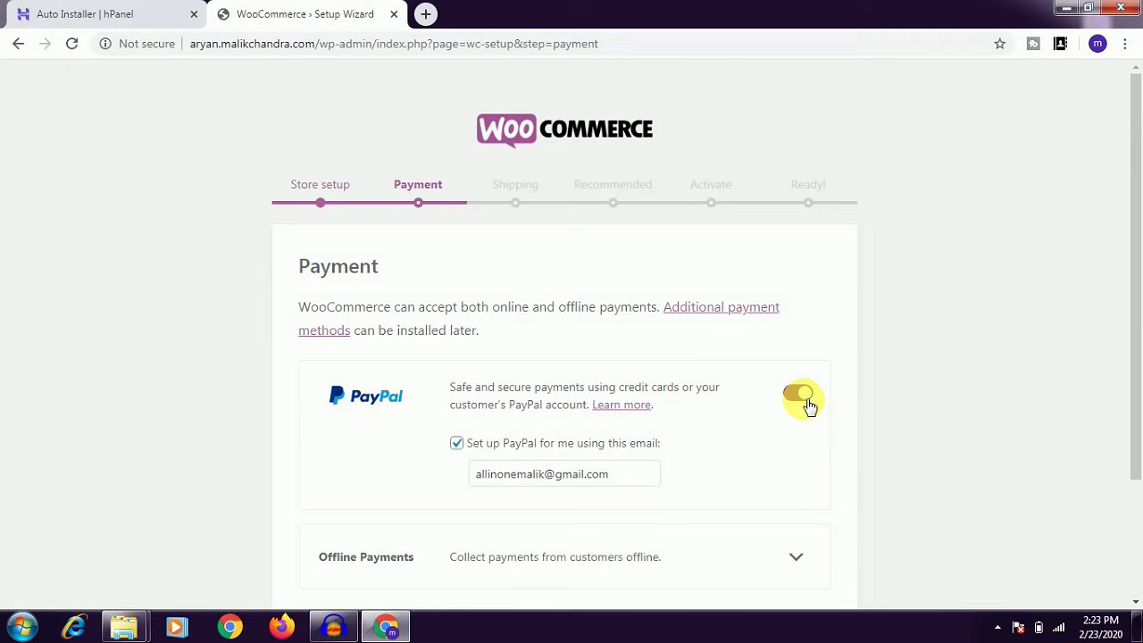
- Turn off PayPal as a payment method and continue to the shipping stage
scroll(1135, 357, "down", 1)
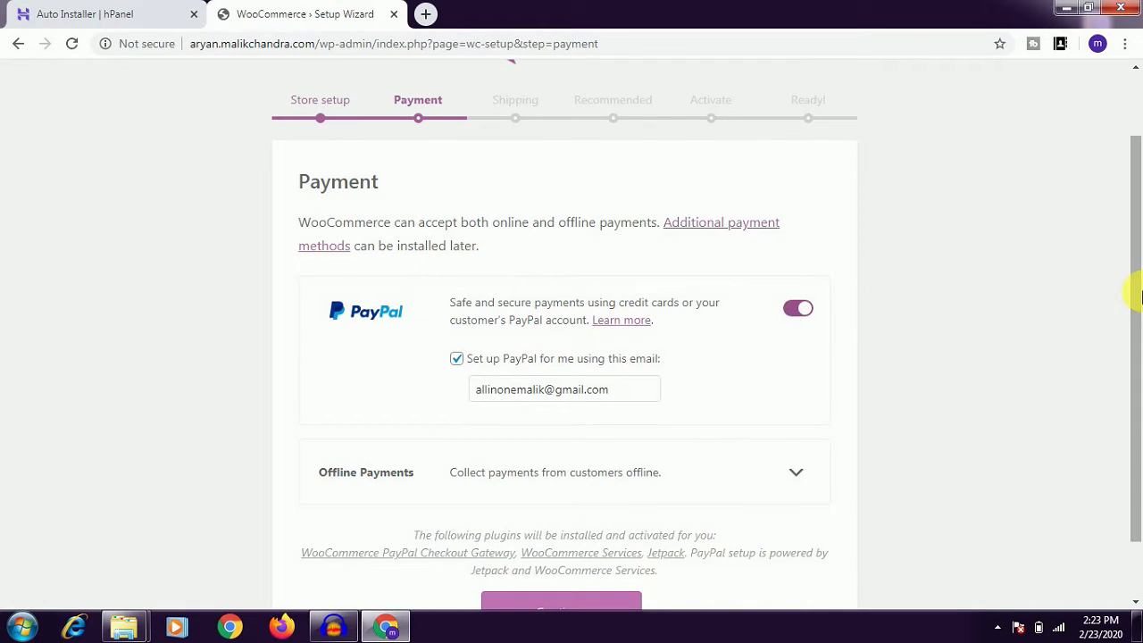
scroll(1135, 303, "down", 1)
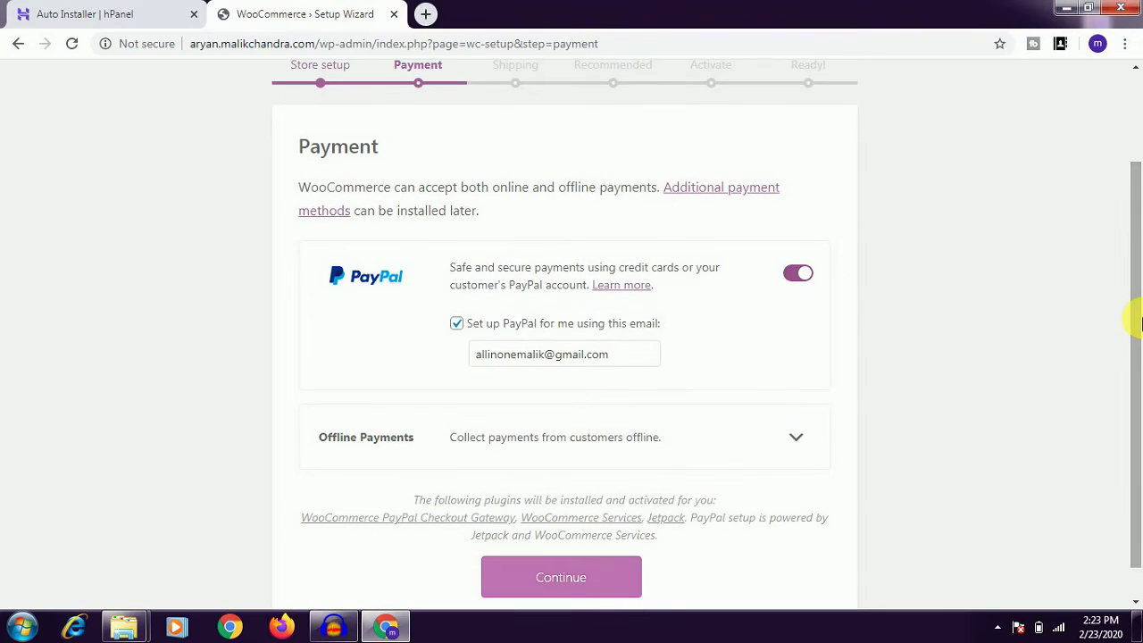
left_click(797, 274)
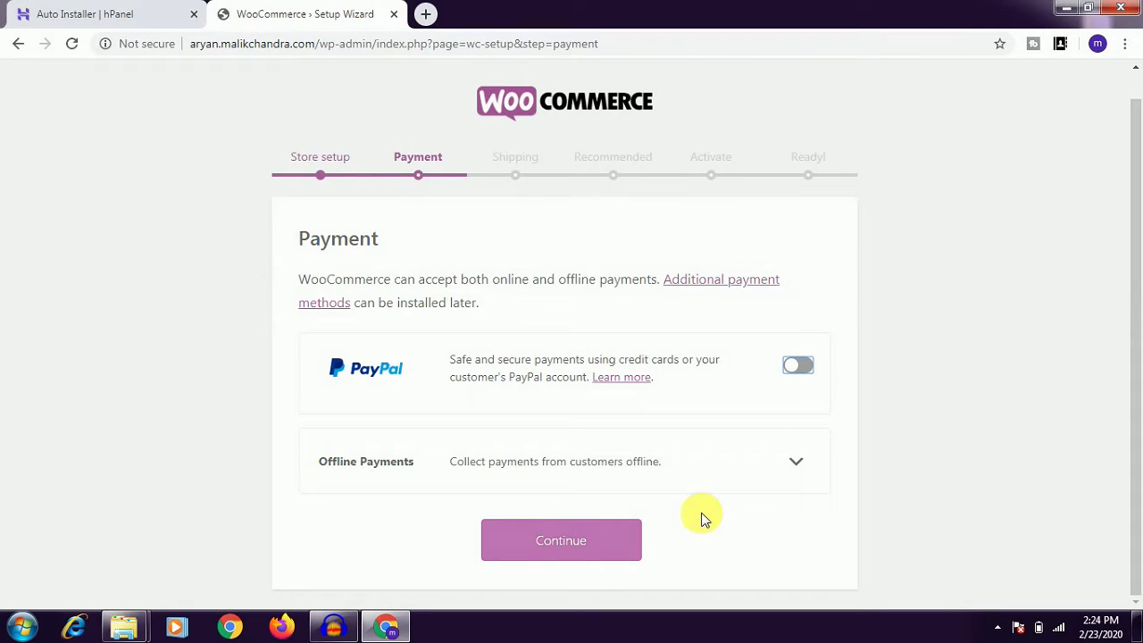
left_click(555, 553)
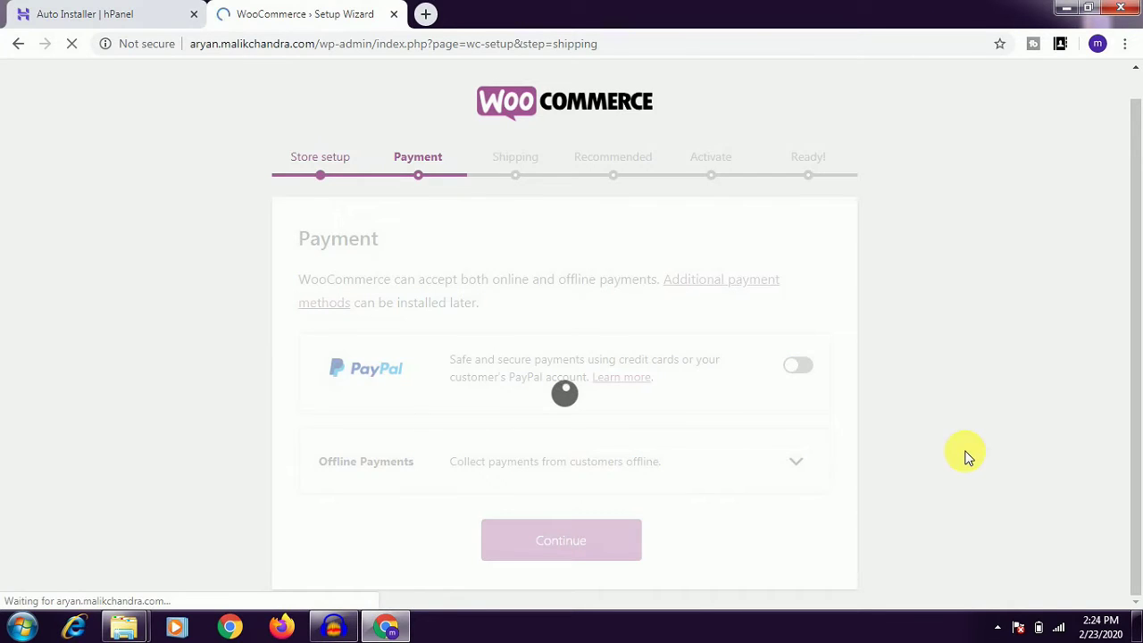
- Set the shipping method to Free Shipping for both the India zone and the locations not covered by other zones
left_click_drag(1137, 235, 1122, 434)
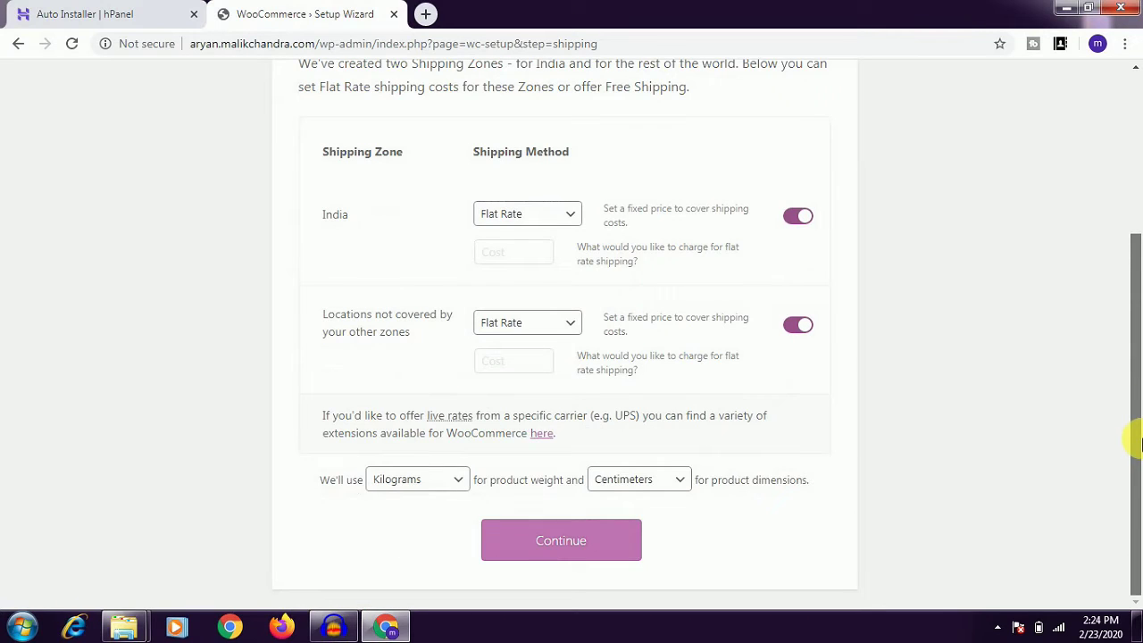
left_click(504, 216)
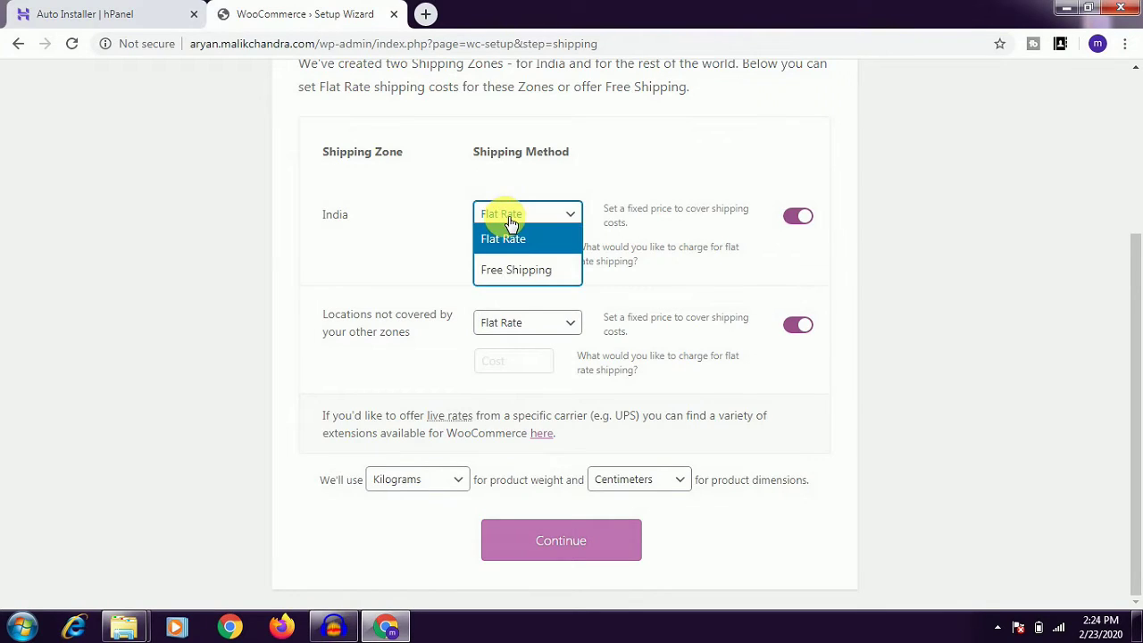
left_click(520, 279)
left_click(522, 262)
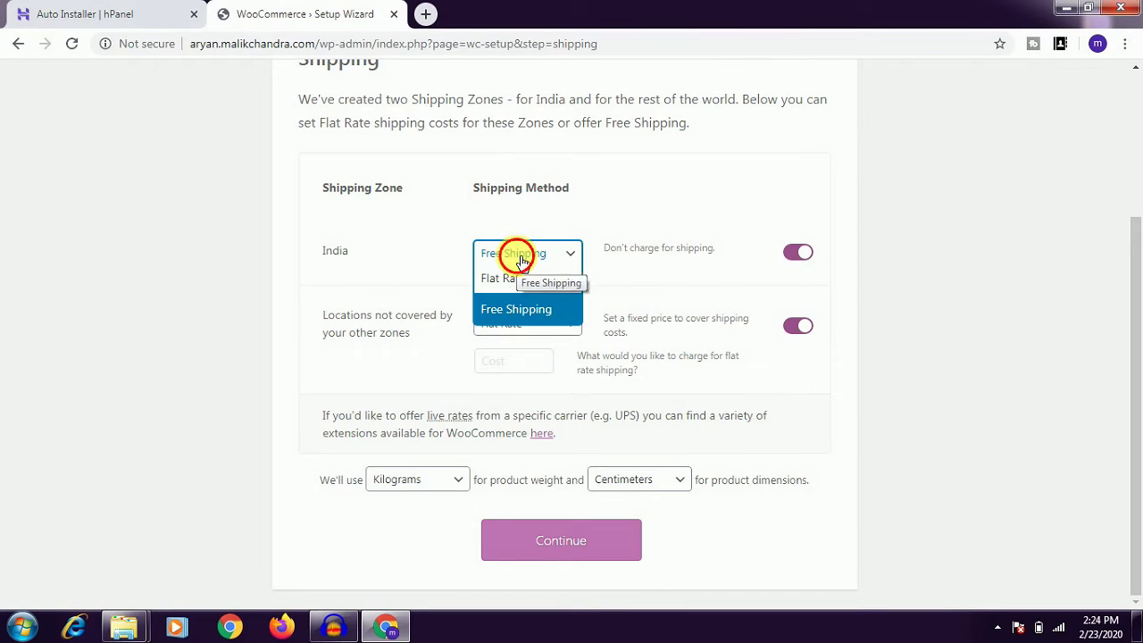
left_click(514, 309)
left_click(523, 323)
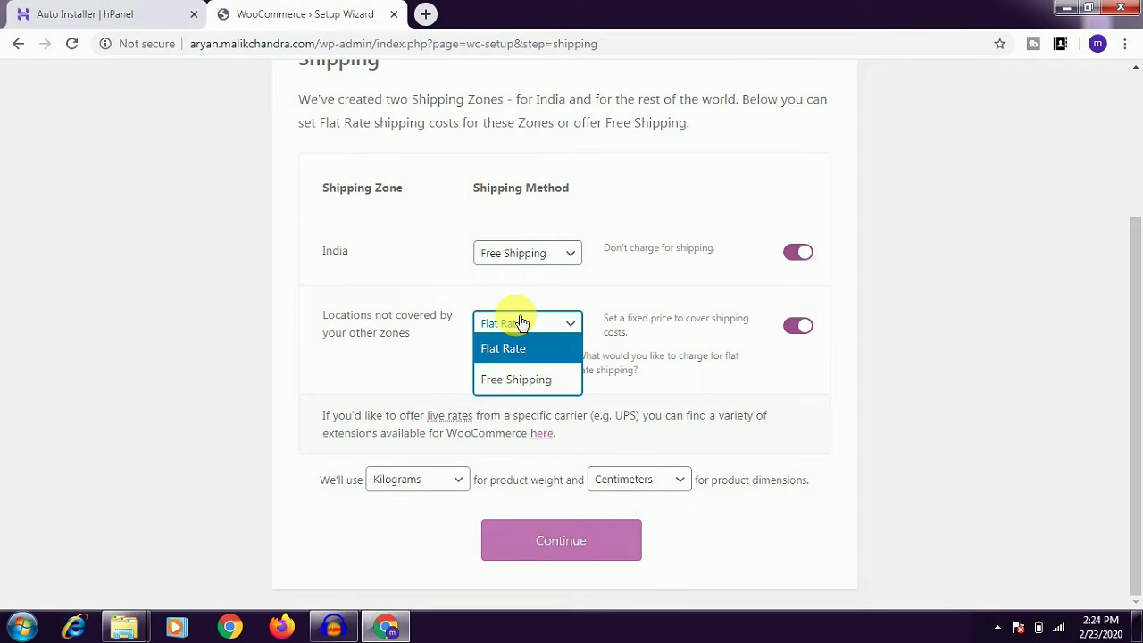
left_click(516, 379)
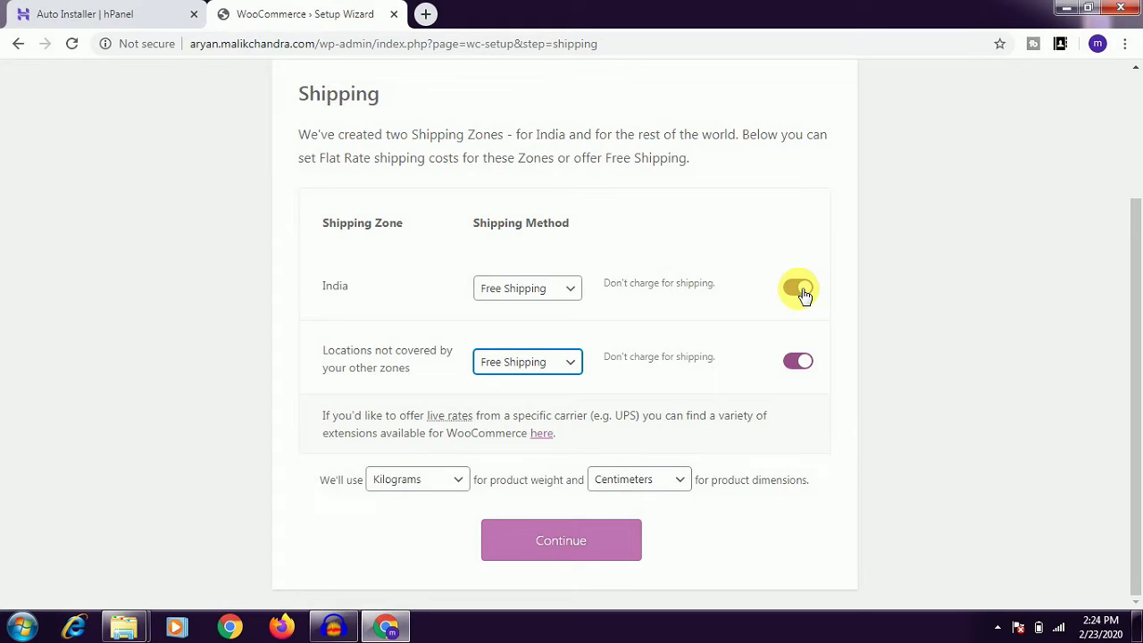
- Return both shipping zones to the Flat Rate shipping method
left_click(523, 288)
left_click(510, 312)
left_click(515, 366)
left_click(523, 380)
- Turn off shipping for both zones and continue to the recommended features stage
left_click(804, 220)
left_click(797, 327)
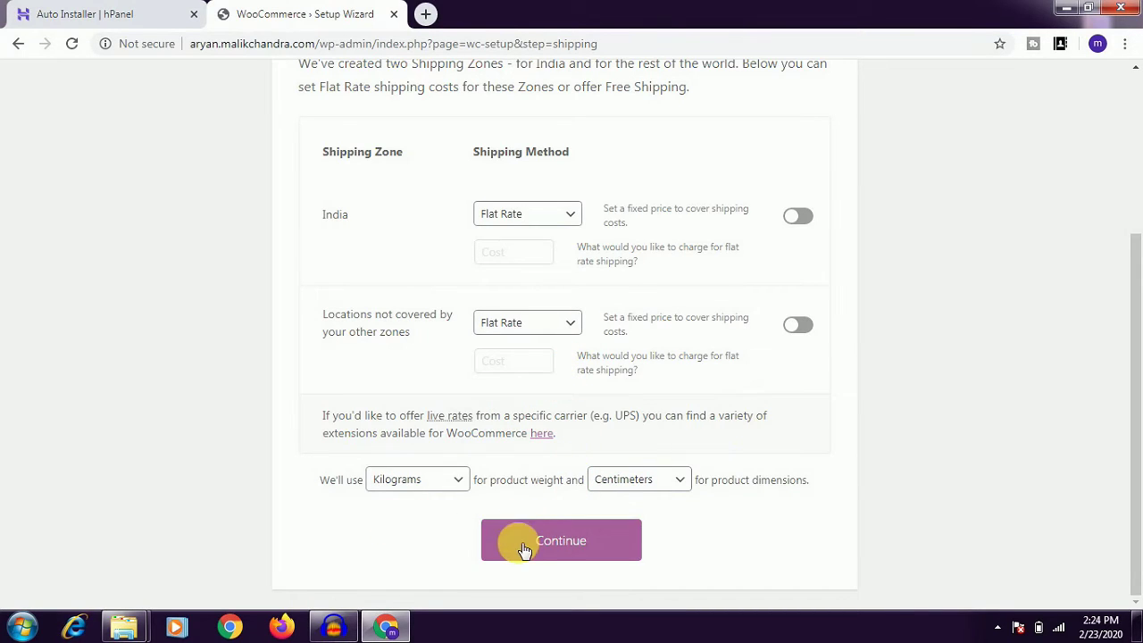
left_click(572, 546)
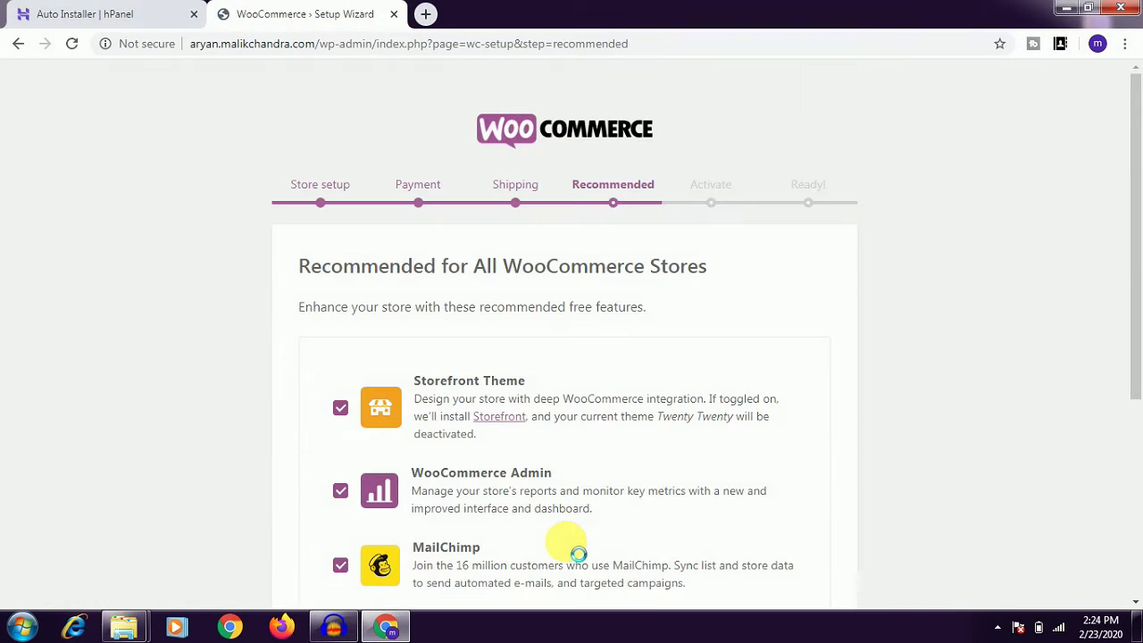
- Submit the recommended features with Storefront Theme, WooCommerce Admin, MailChimp and Facebook all left selected
left_click_drag(1133, 250, 1134, 365)
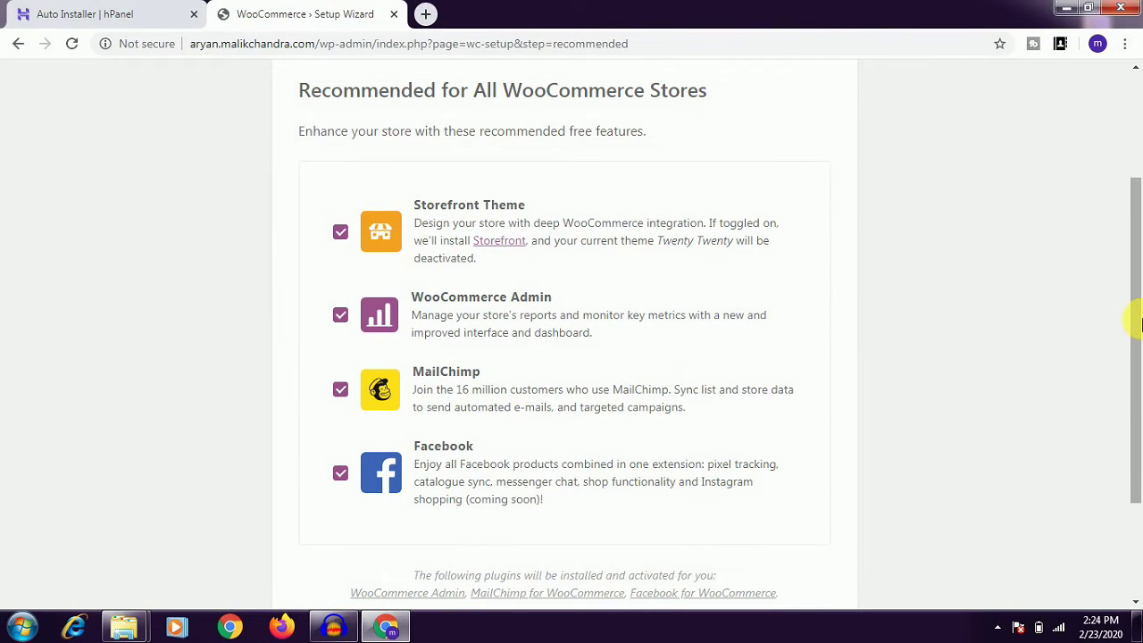
left_click_drag(1138, 321, 1133, 388)
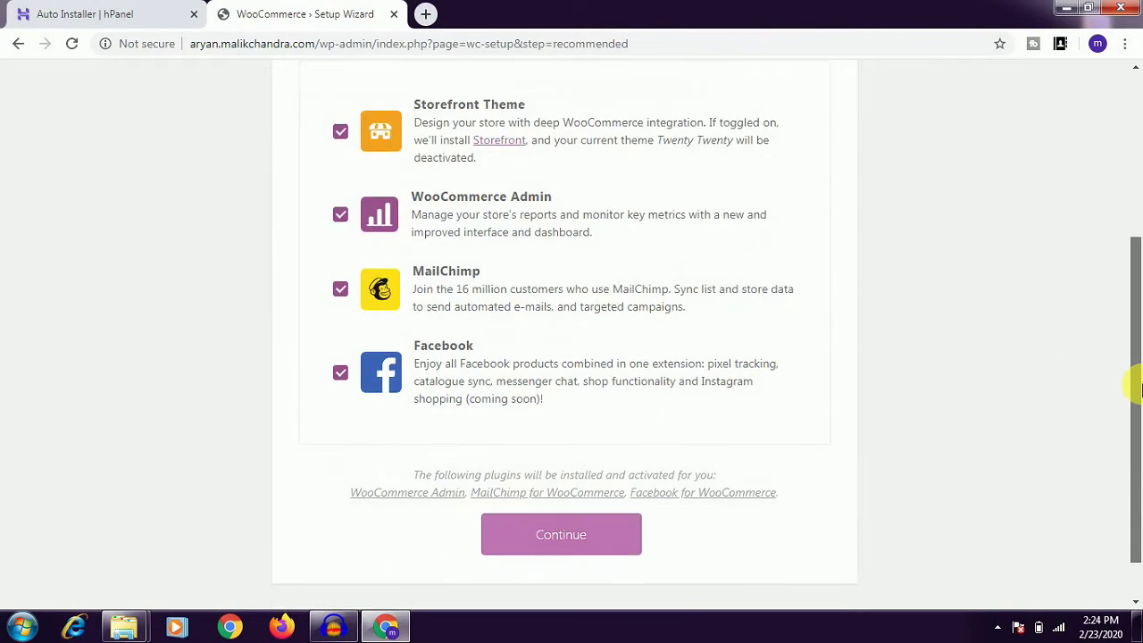
left_click(586, 554)
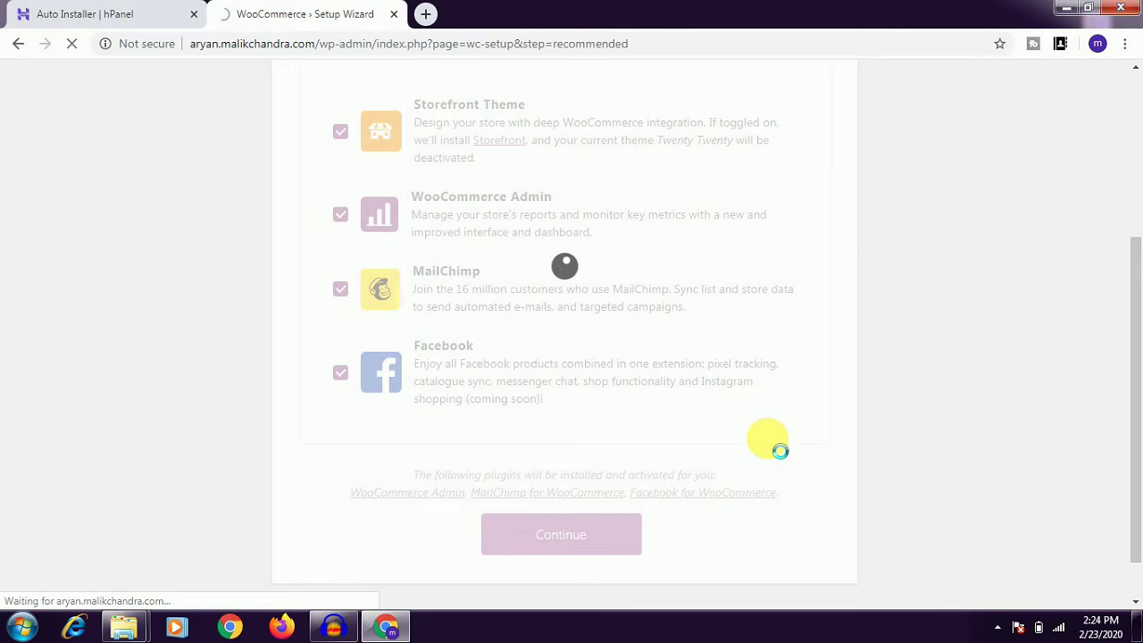
- Skip the recommended features stage while it is still loading and go on to the activation stage
mouse_move(1137, 323)
left_mouse_down()
mouse_move(1137, 251)
mouse_move(1140, 332)
left_mouse_up()
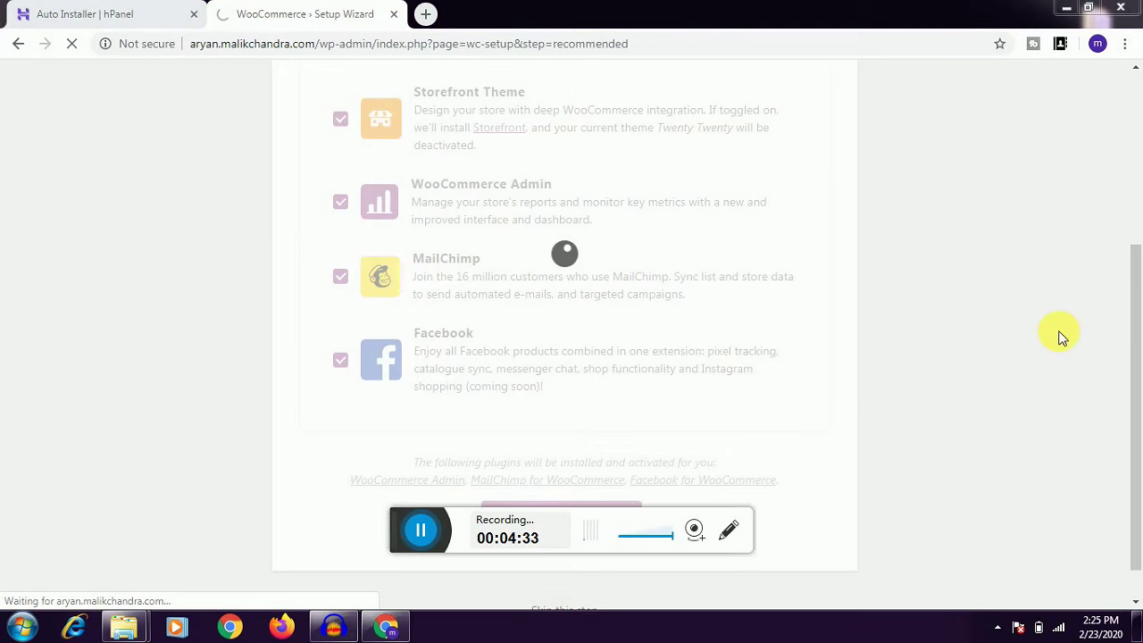
scroll(377, 535, "down", 1)
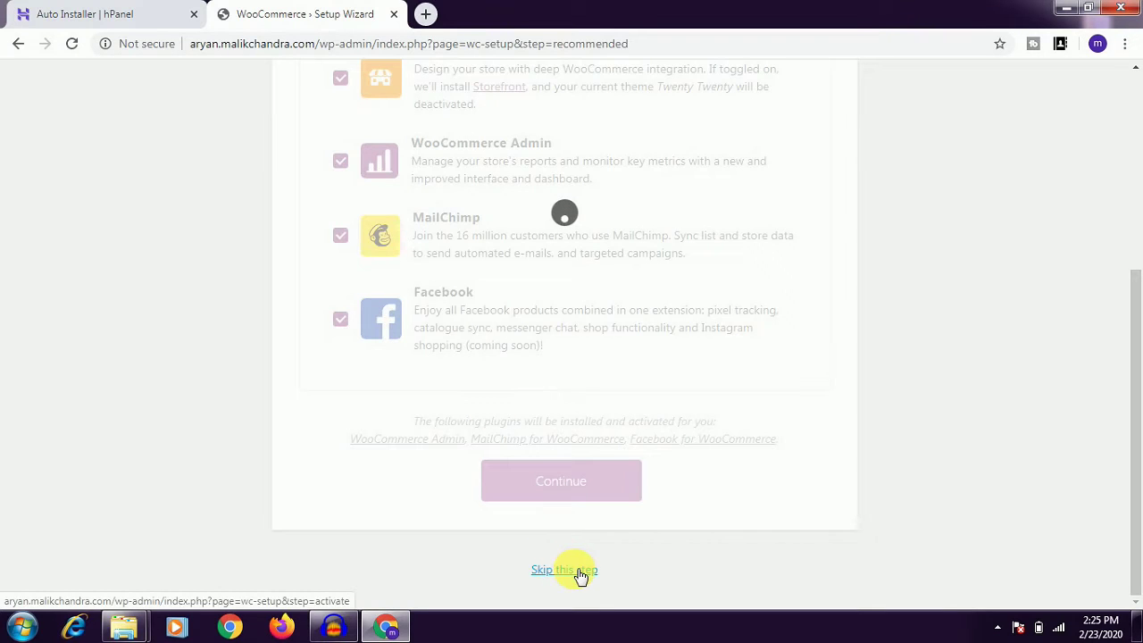
scroll(1134, 375, "up", 1)
scroll(1132, 384, "down", 1)
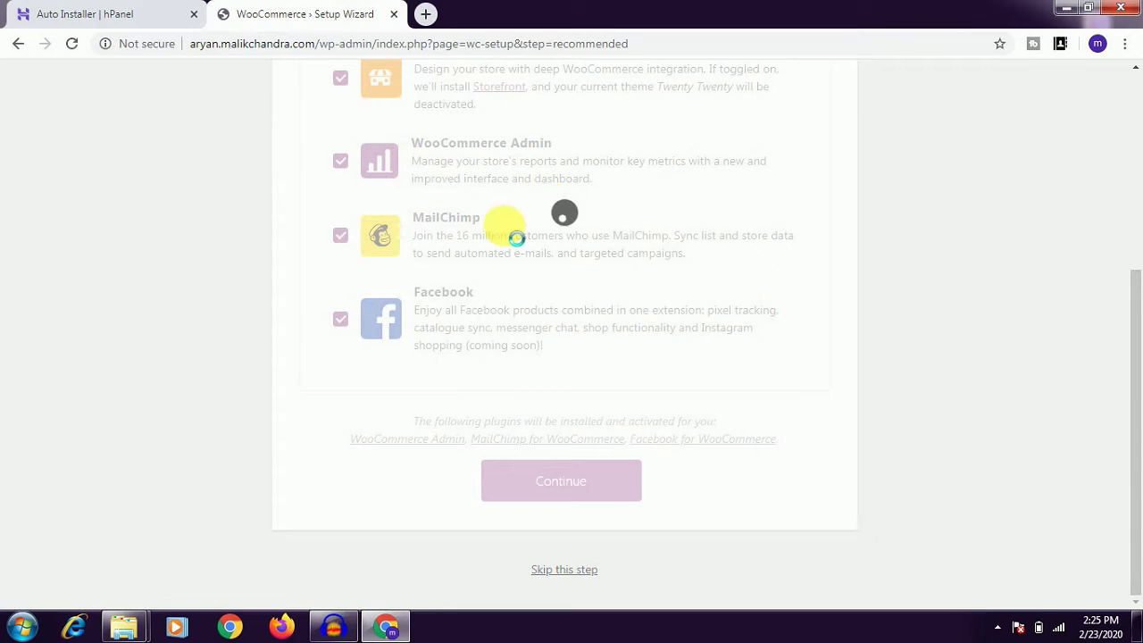
left_click(564, 576)
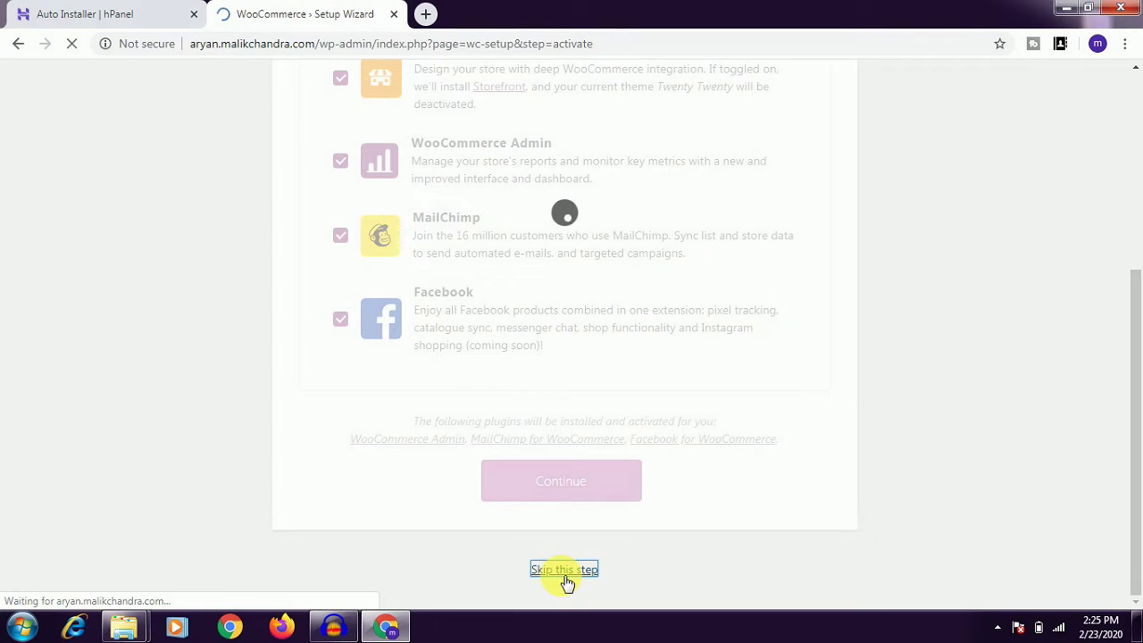
- Skip connecting the store to Jetpack and proceed to the final setup stage
left_click_drag(1138, 280, 1139, 376)
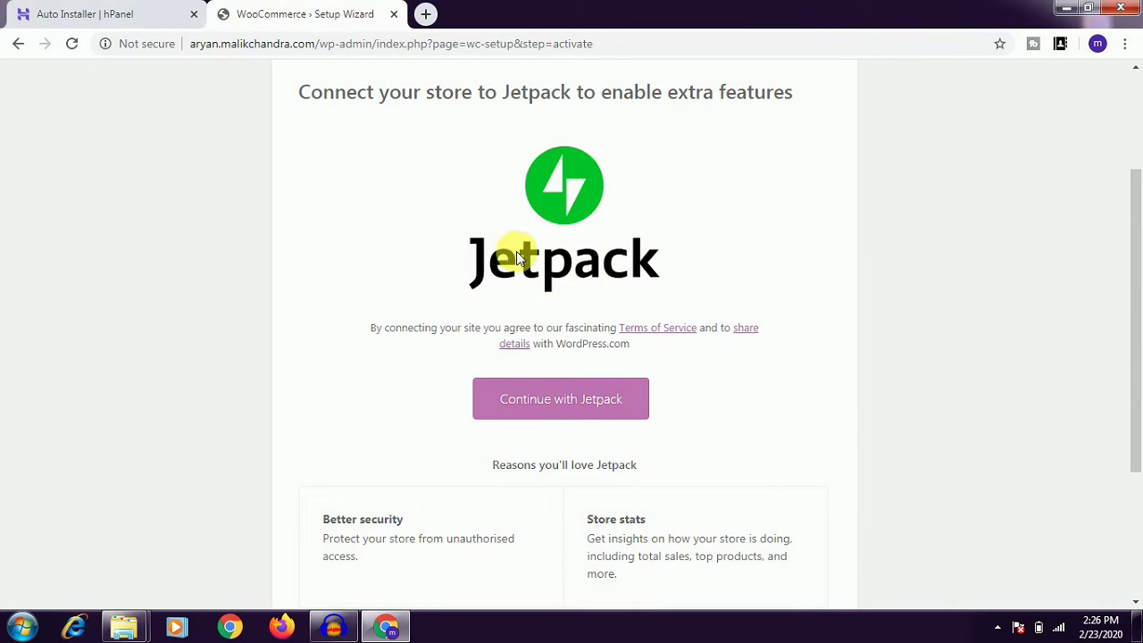
left_click_drag(474, 261, 598, 260)
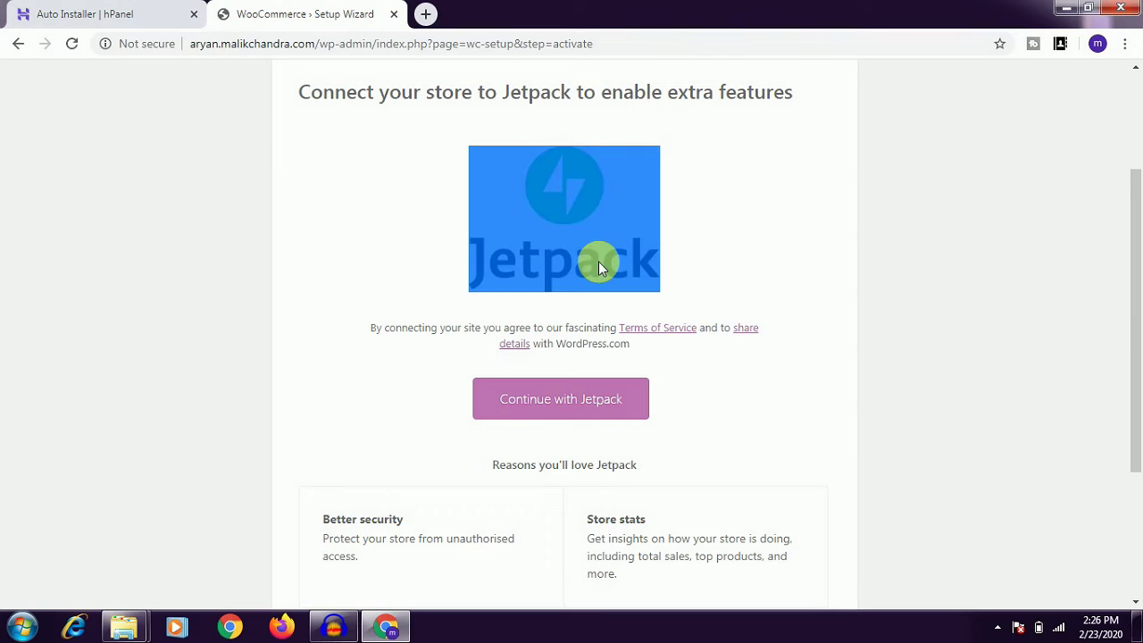
left_click(757, 257)
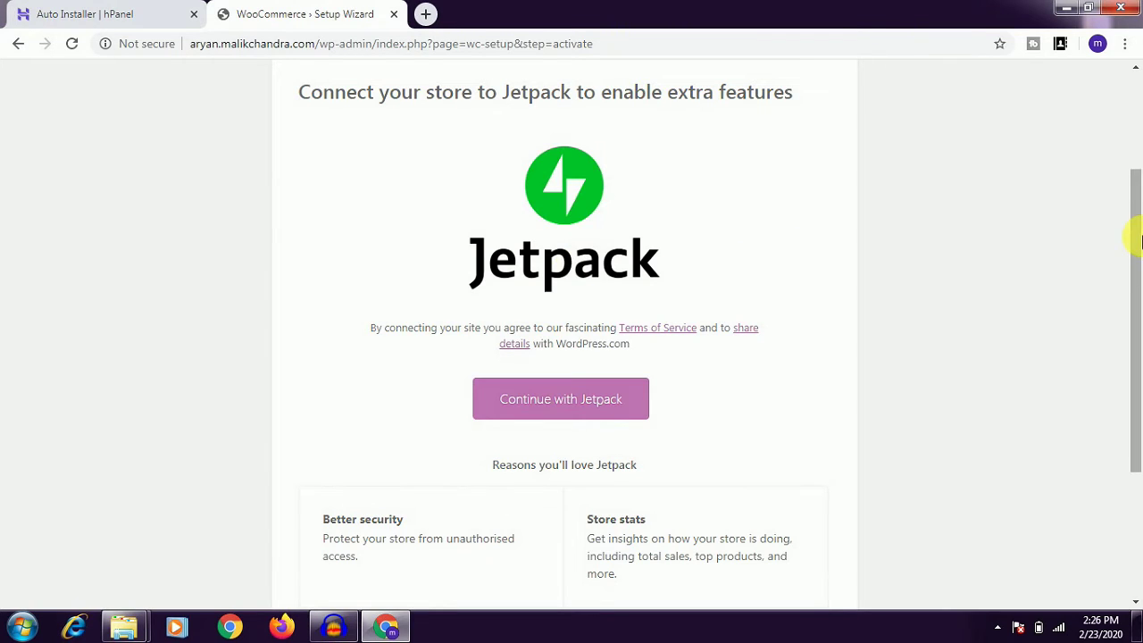
left_click_drag(1137, 241, 1131, 416)
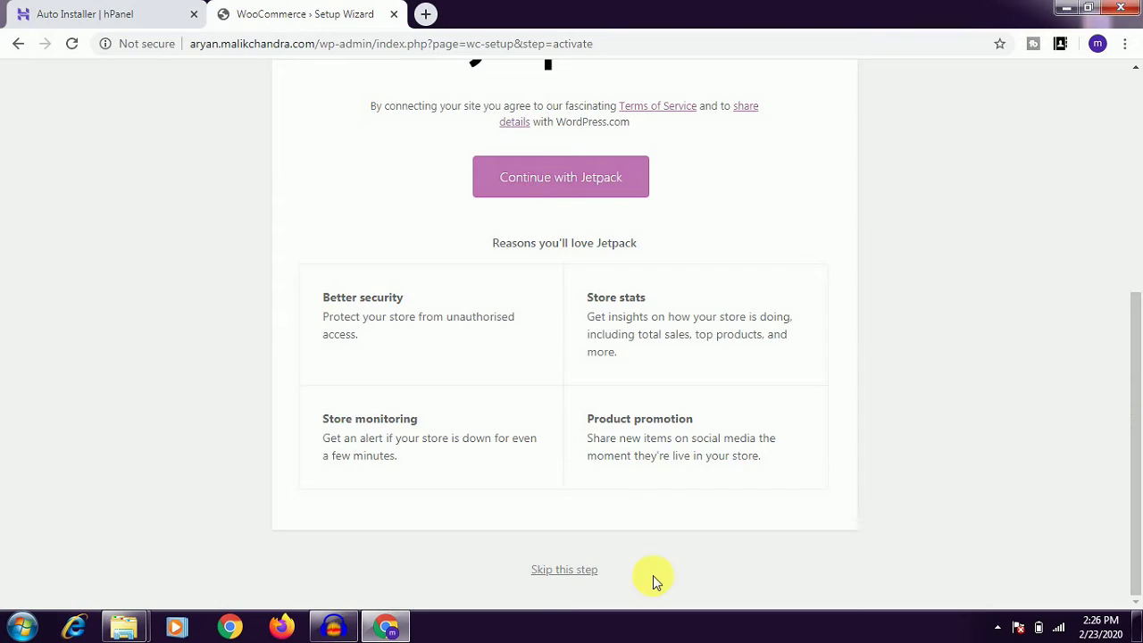
left_click(548, 572)
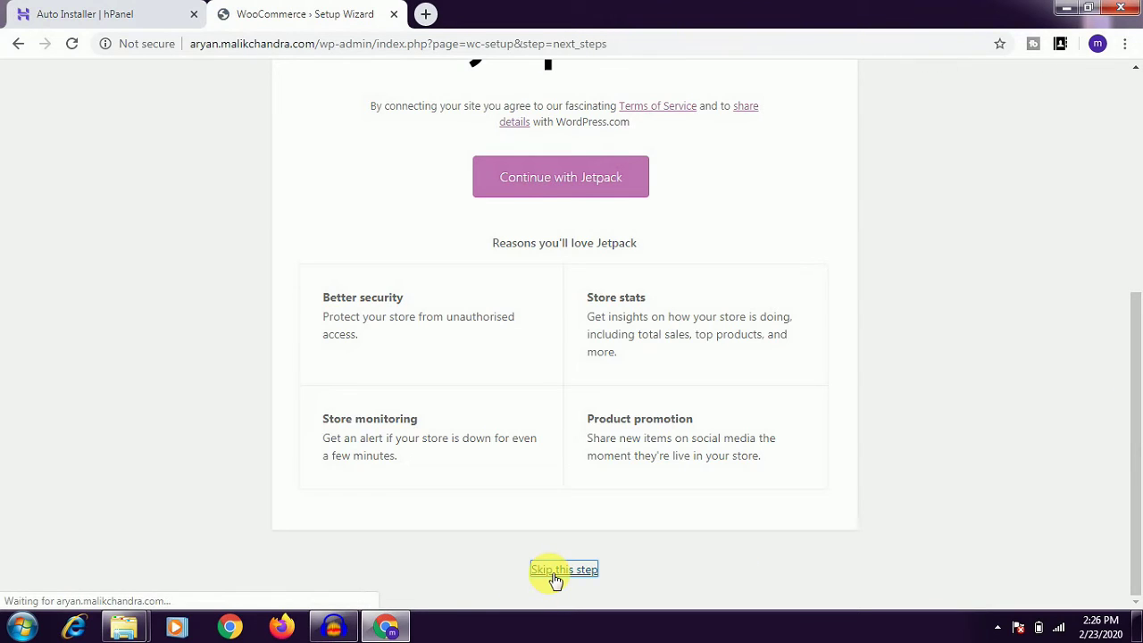
- Look over the options on the final setup page and leave the wizard for the WordPress dashboard
left_click_drag(1136, 339, 1130, 382)
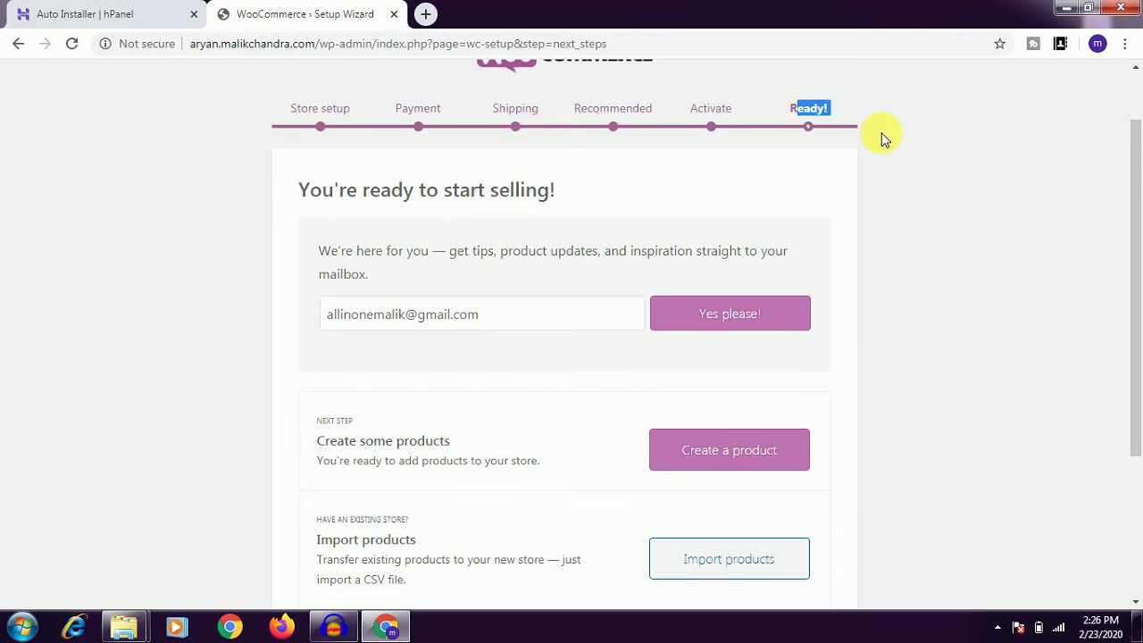
left_click_drag(1137, 191, 1137, 276)
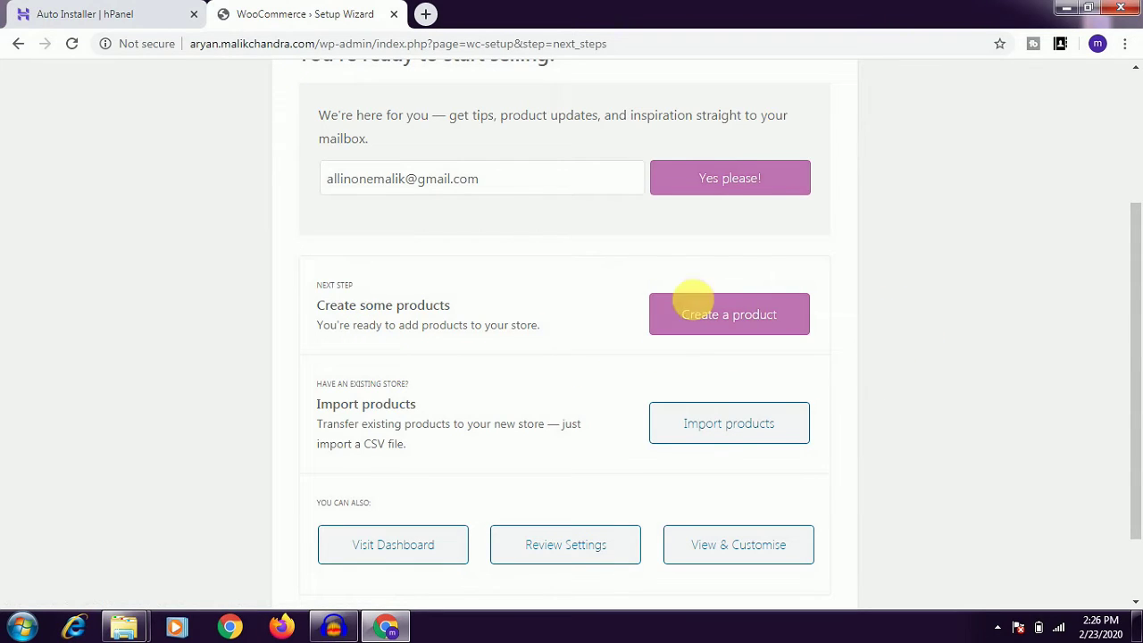
left_click_drag(1135, 344, 1134, 402)
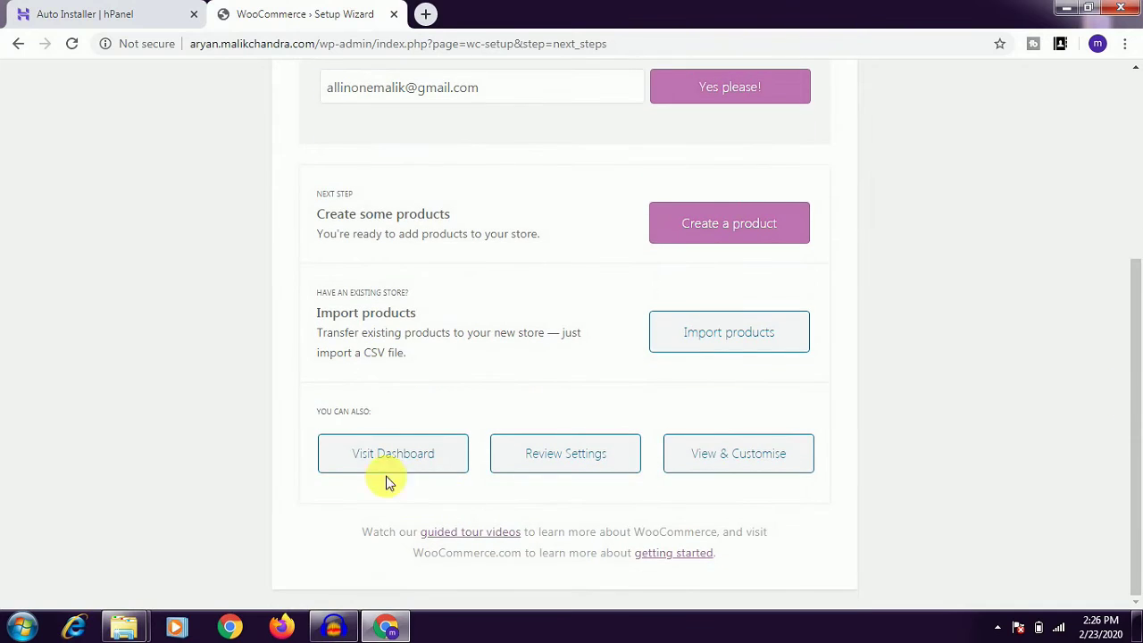
left_click(350, 464)
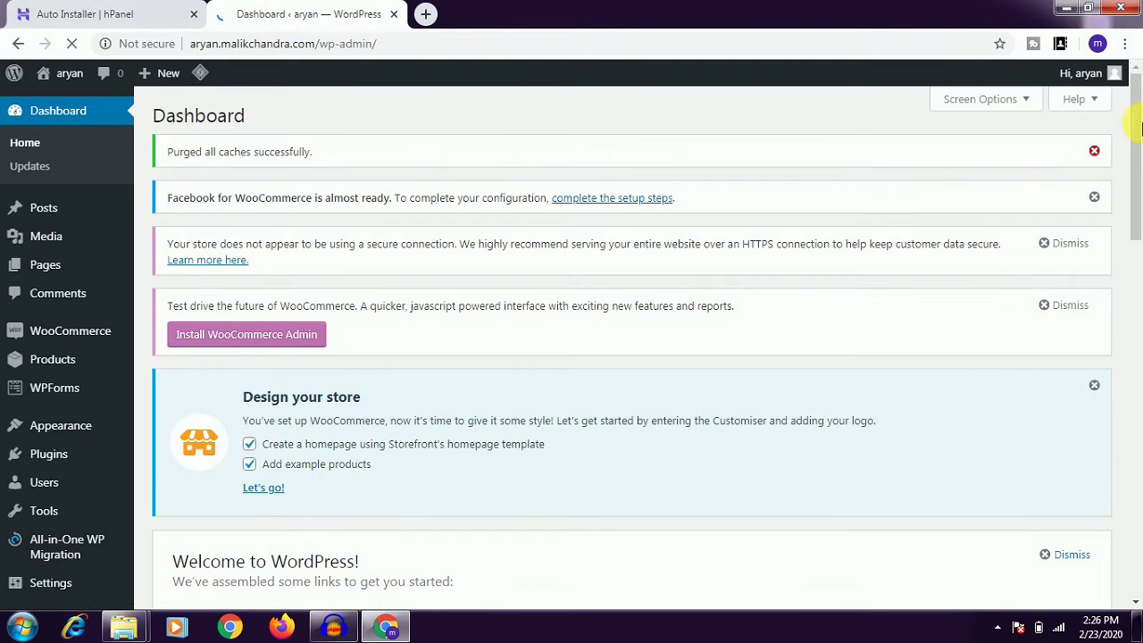
- Open the form for adding a new product and examine its product data, category, tag and image sections
mouse_move(1141, 143)
left_mouse_down()
mouse_move(1139, 157)
mouse_move(1134, 143)
left_mouse_up()
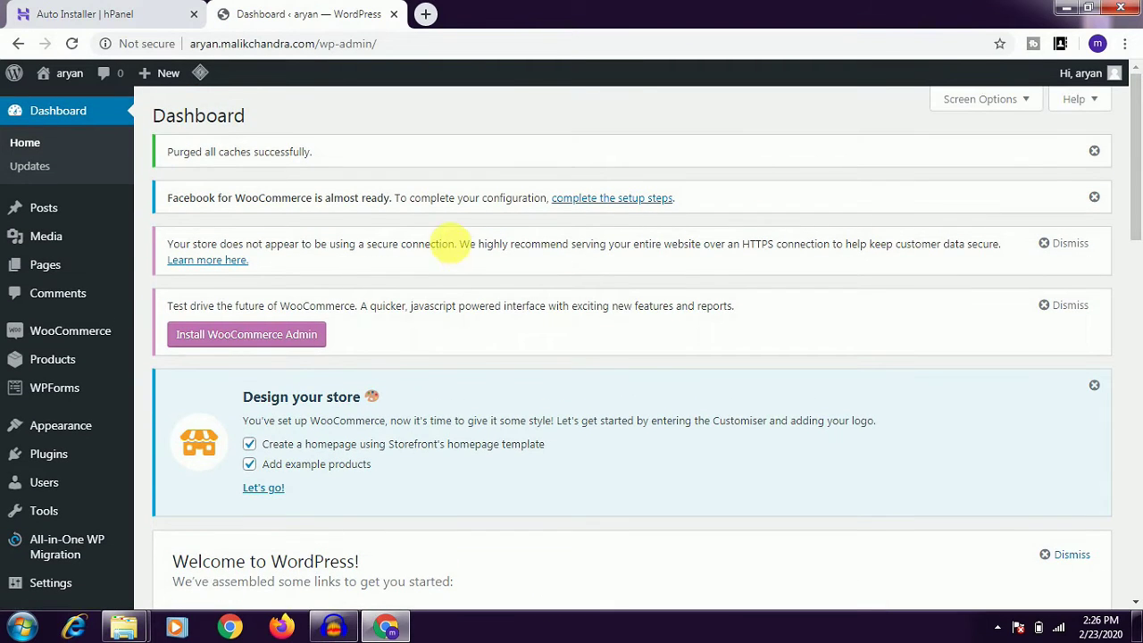
mouse_move(58, 322)
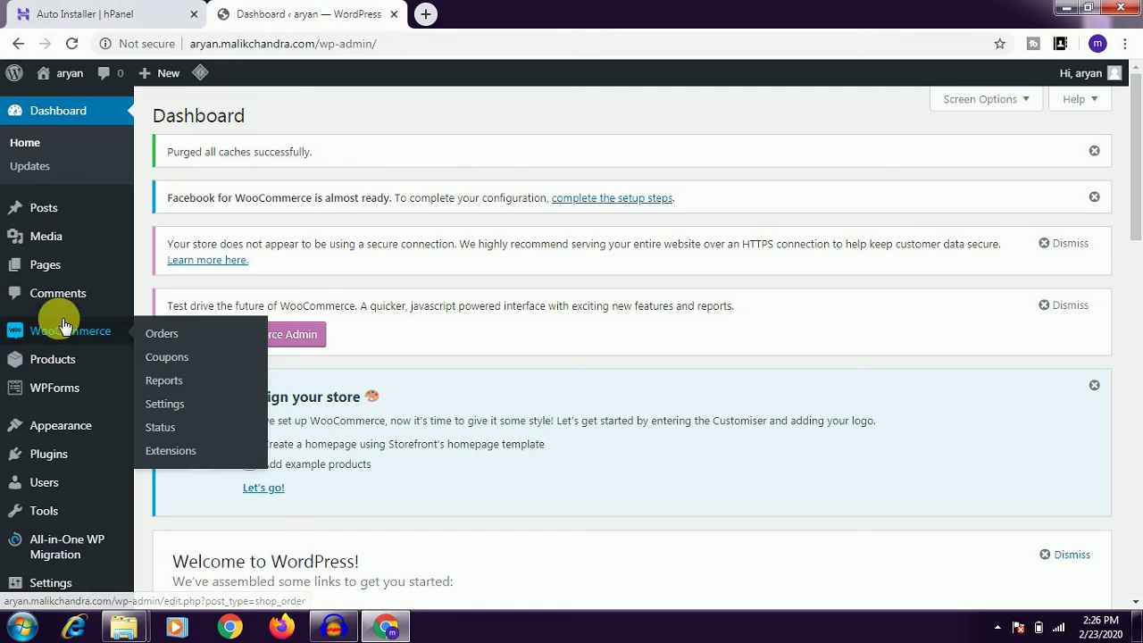
mouse_move(24, 364)
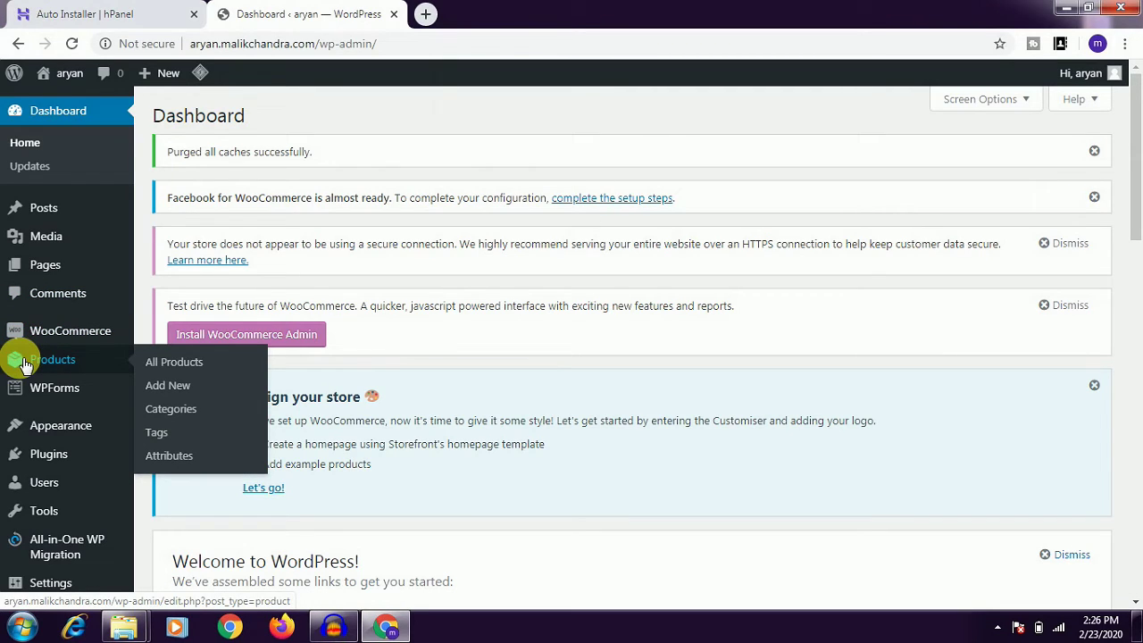
left_click(168, 392)
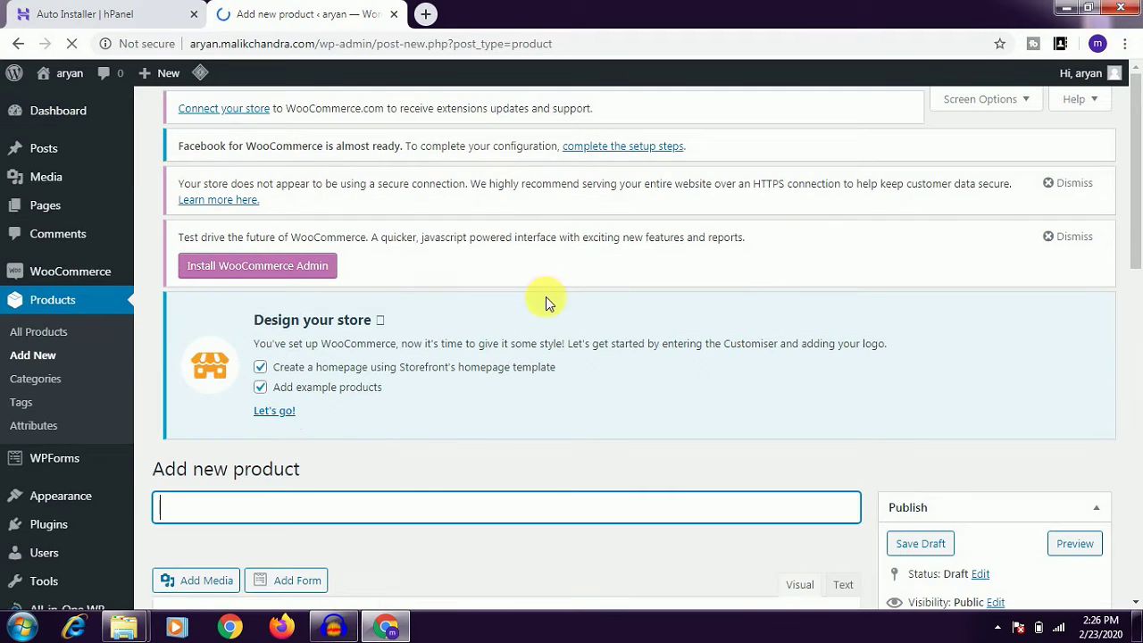
scroll(1139, 234, "down", 1)
left_click_drag(1140, 233, 1130, 308)
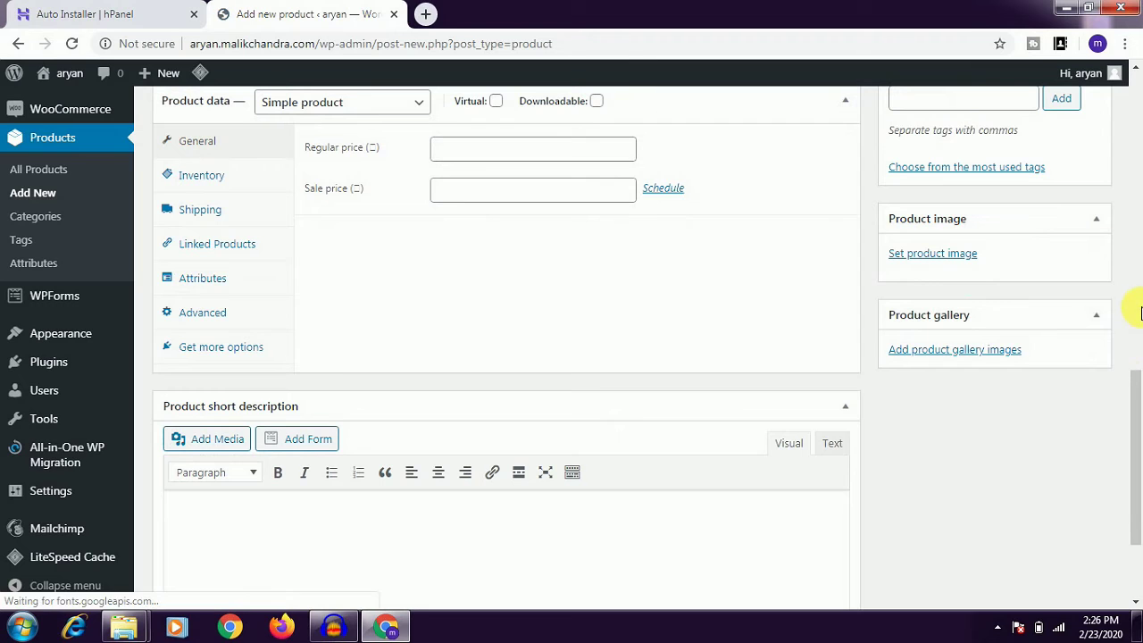
left_click_drag(1134, 380, 1132, 313)
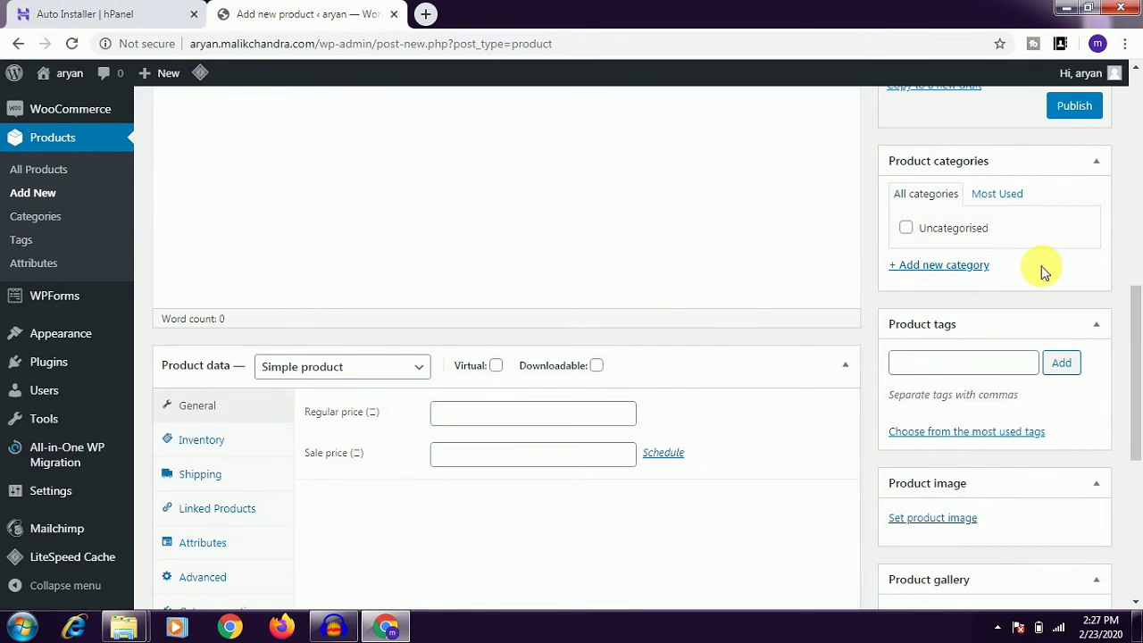
left_click_drag(1136, 319, 1136, 399)
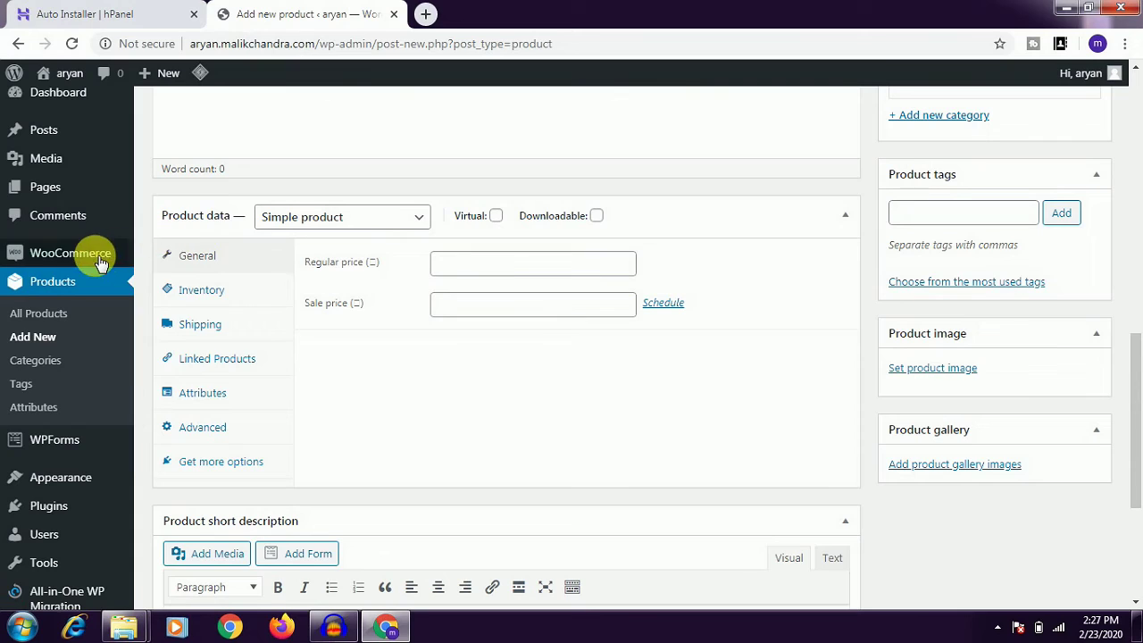
- Open the payment methods in the WooCommerce settings and try to enable Cash on delivery
mouse_move(70, 261)
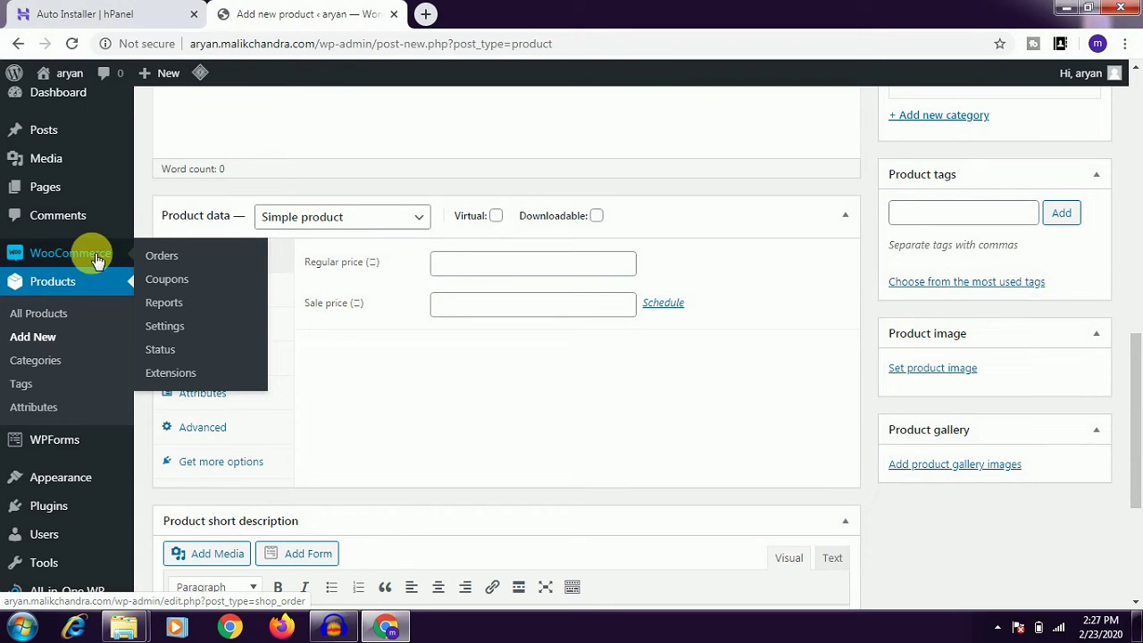
left_click(170, 328)
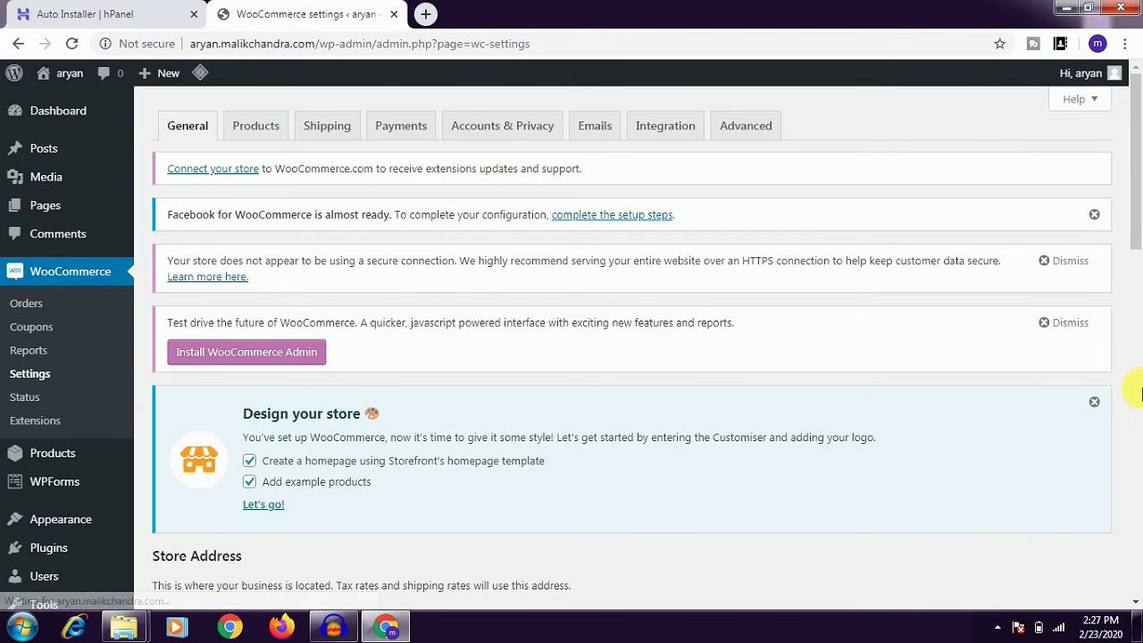
left_click(1133, 391)
left_click_drag(1132, 383, 1138, 170)
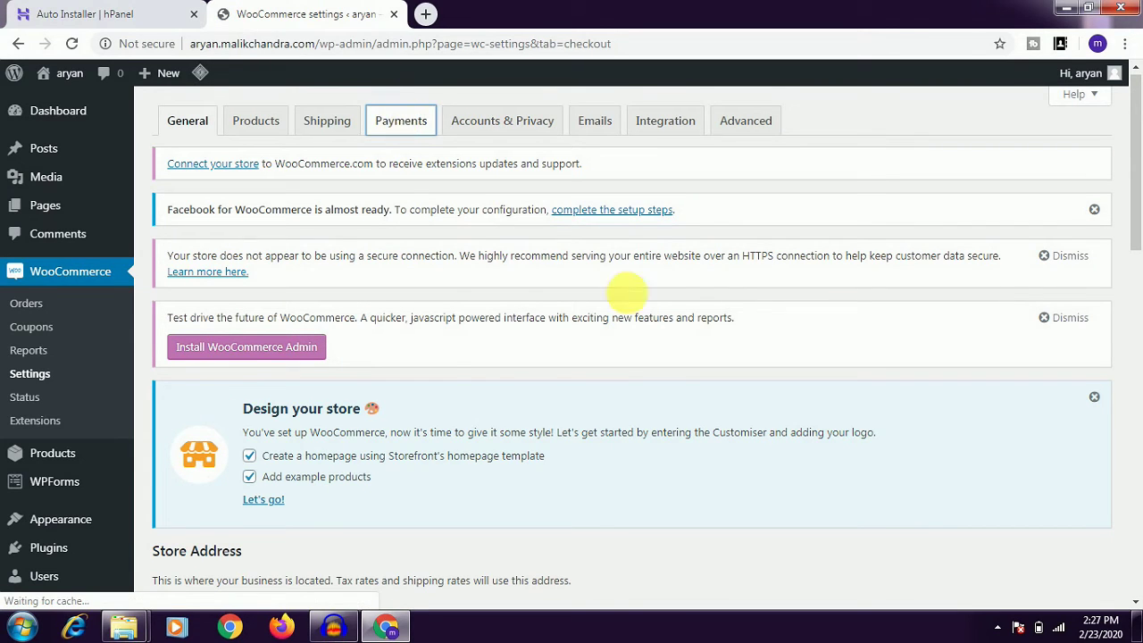
left_click_drag(1132, 183, 1132, 365)
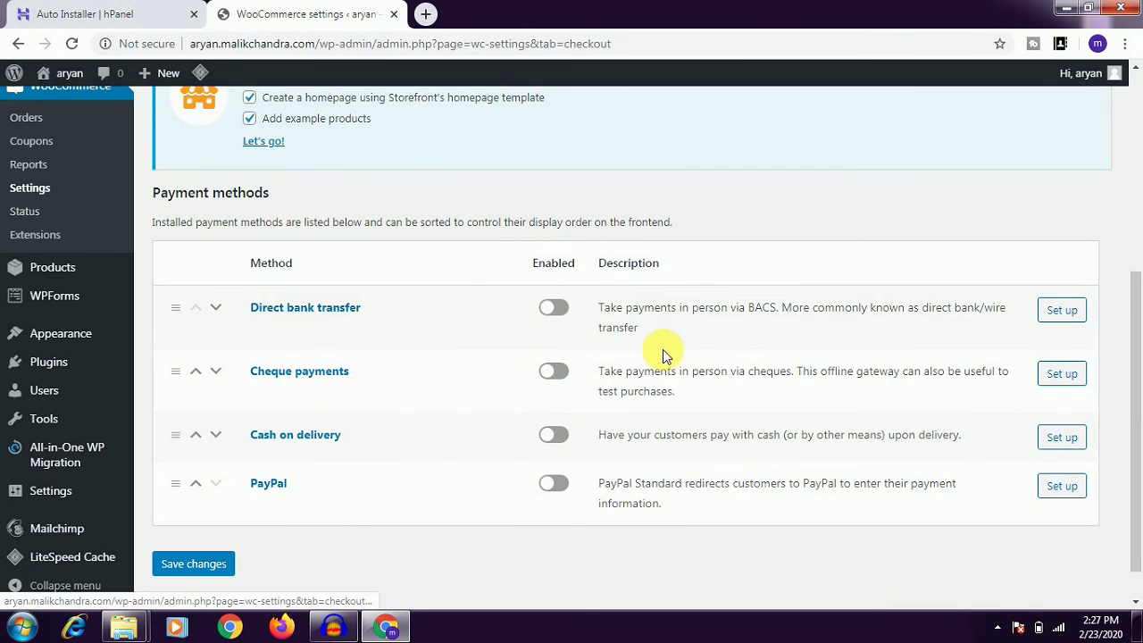
left_click(554, 436)
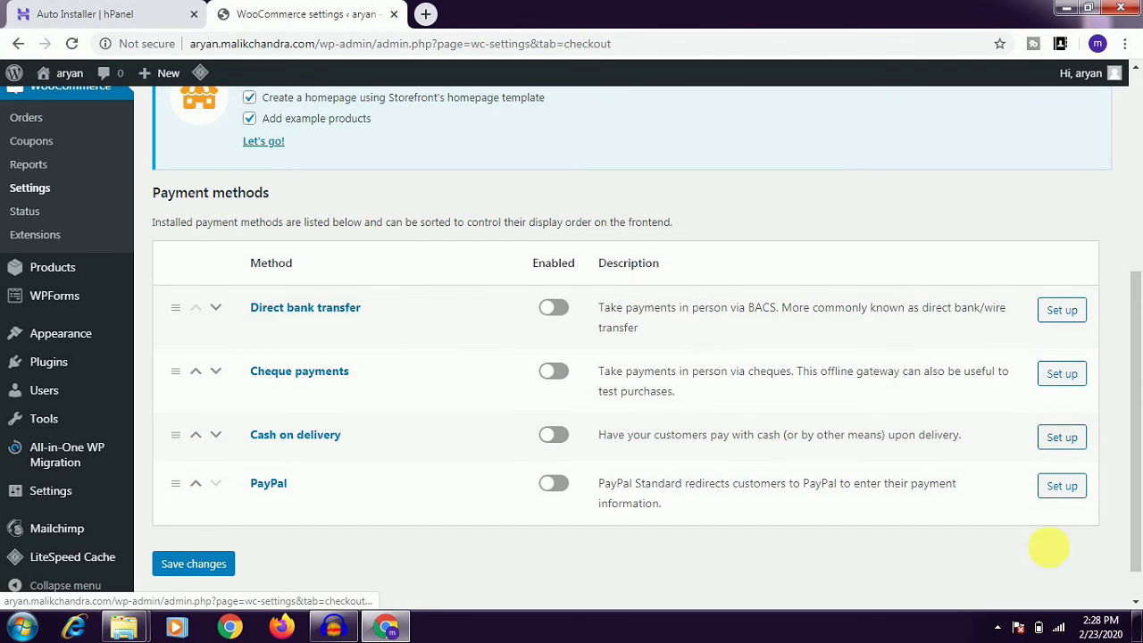
- Open the PayPal setup page and examine its advanced options, receiver details, payment action and API credential fields
left_click(1076, 494)
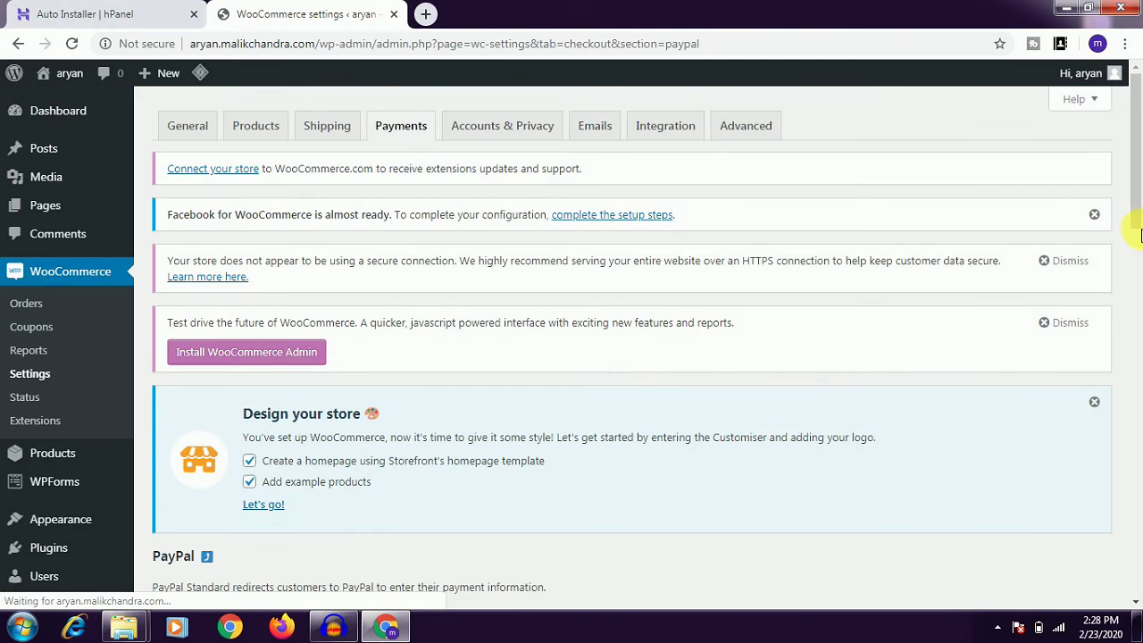
scroll(1138, 388, "down", 10)
scroll(1135, 401, "down", 2)
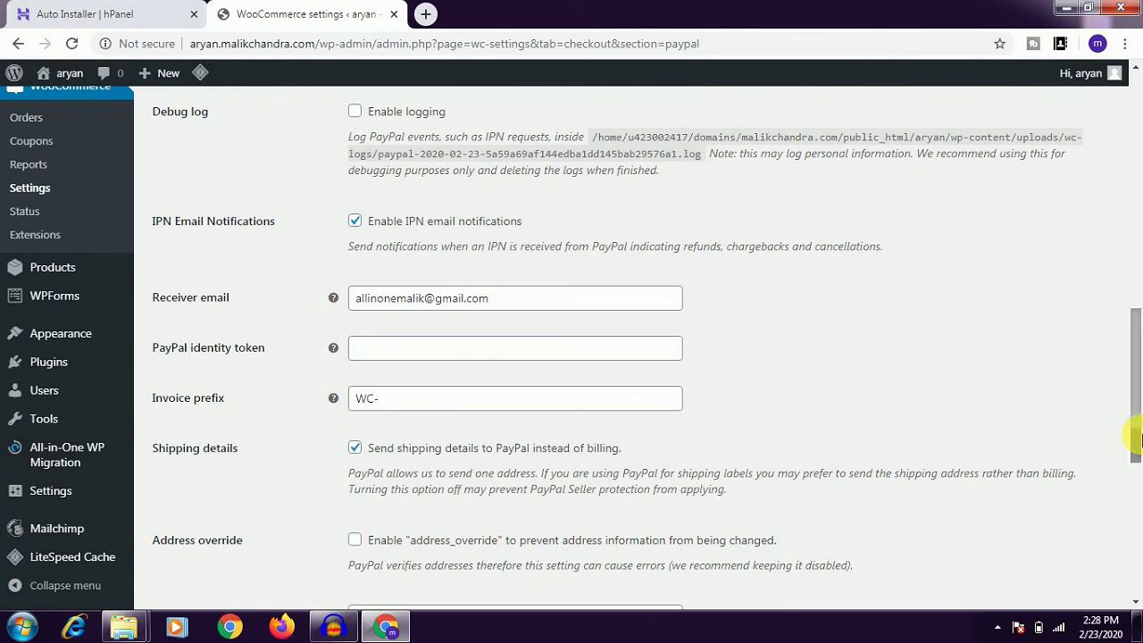
scroll(1138, 429, "down", 5)
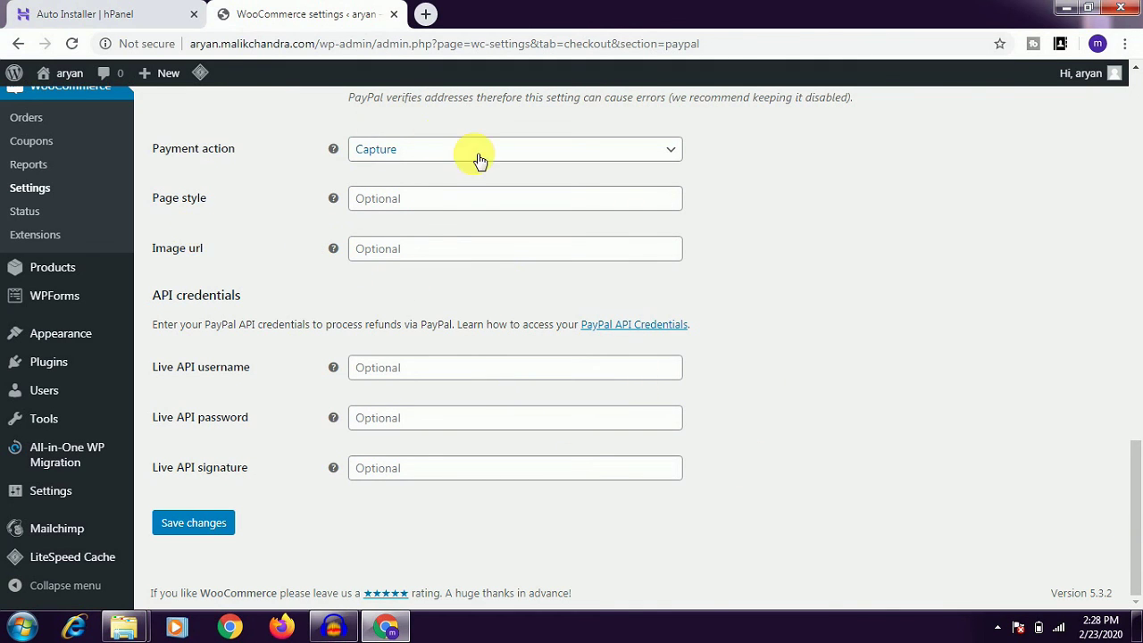
scroll(1139, 427, "up", 4)
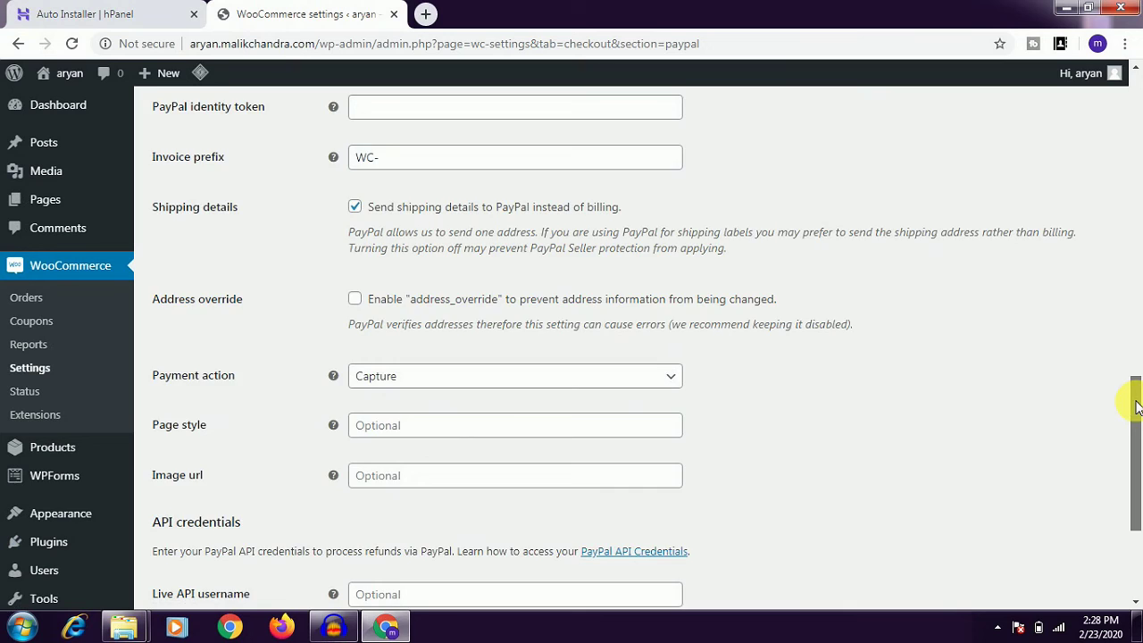
scroll(1128, 378, "up", 1)
scroll(1139, 357, "up", 2)
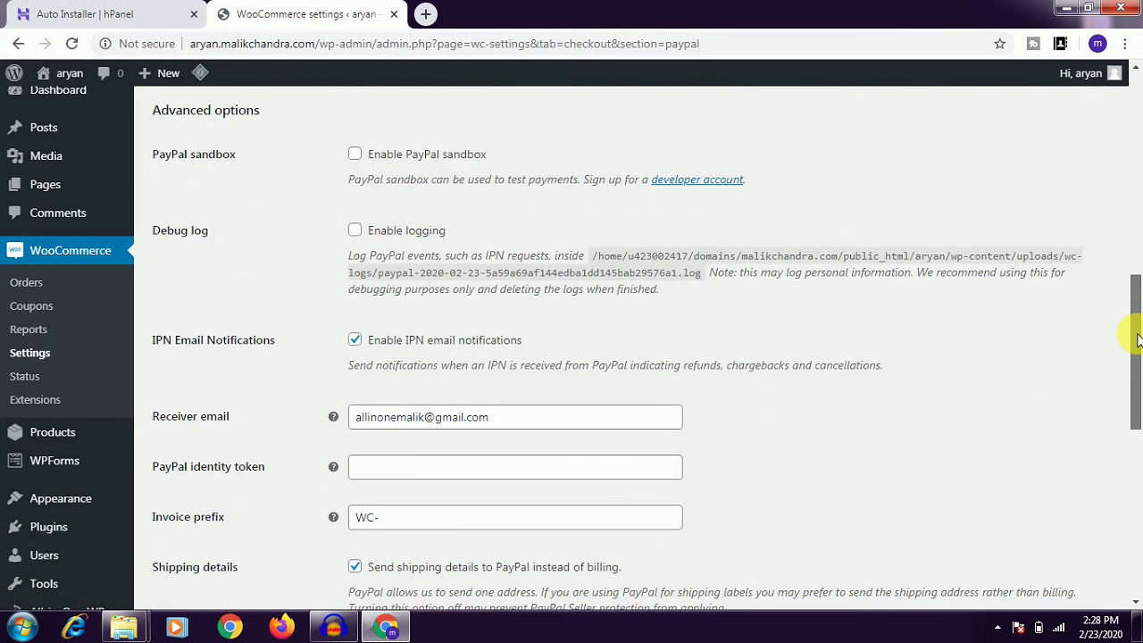
scroll(1138, 357, "down", 2)
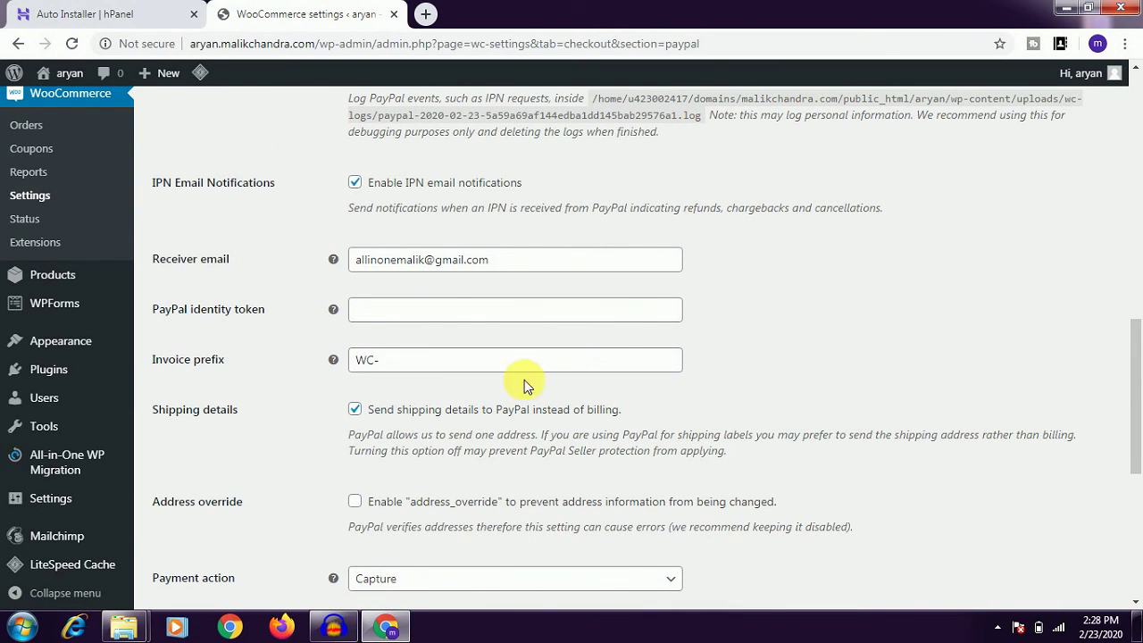
left_click_drag(1139, 393, 1127, 357)
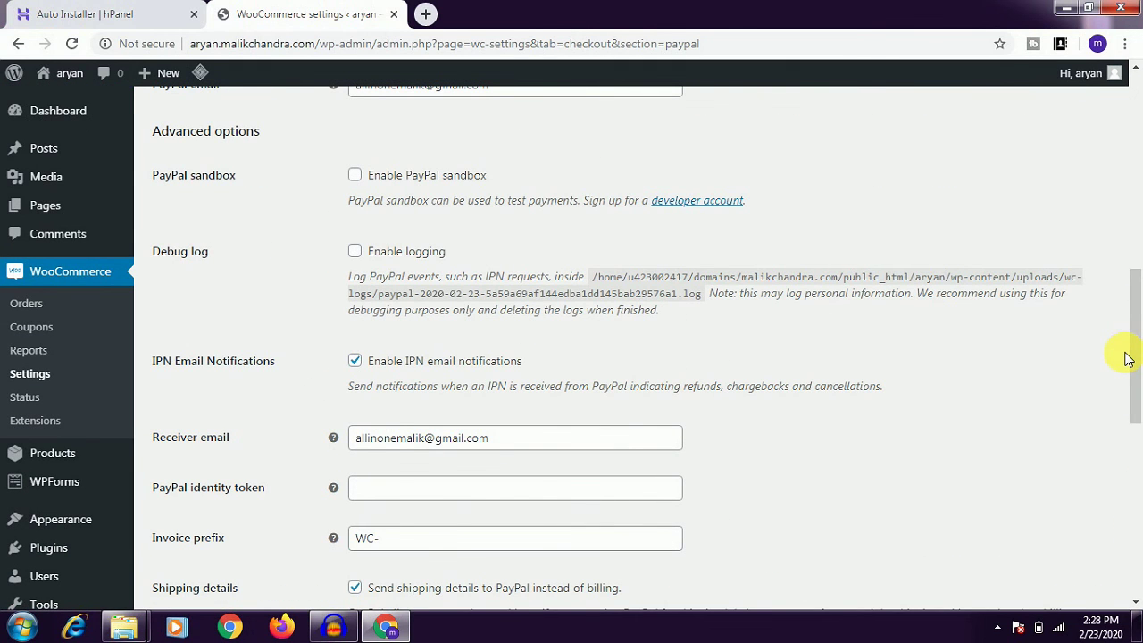